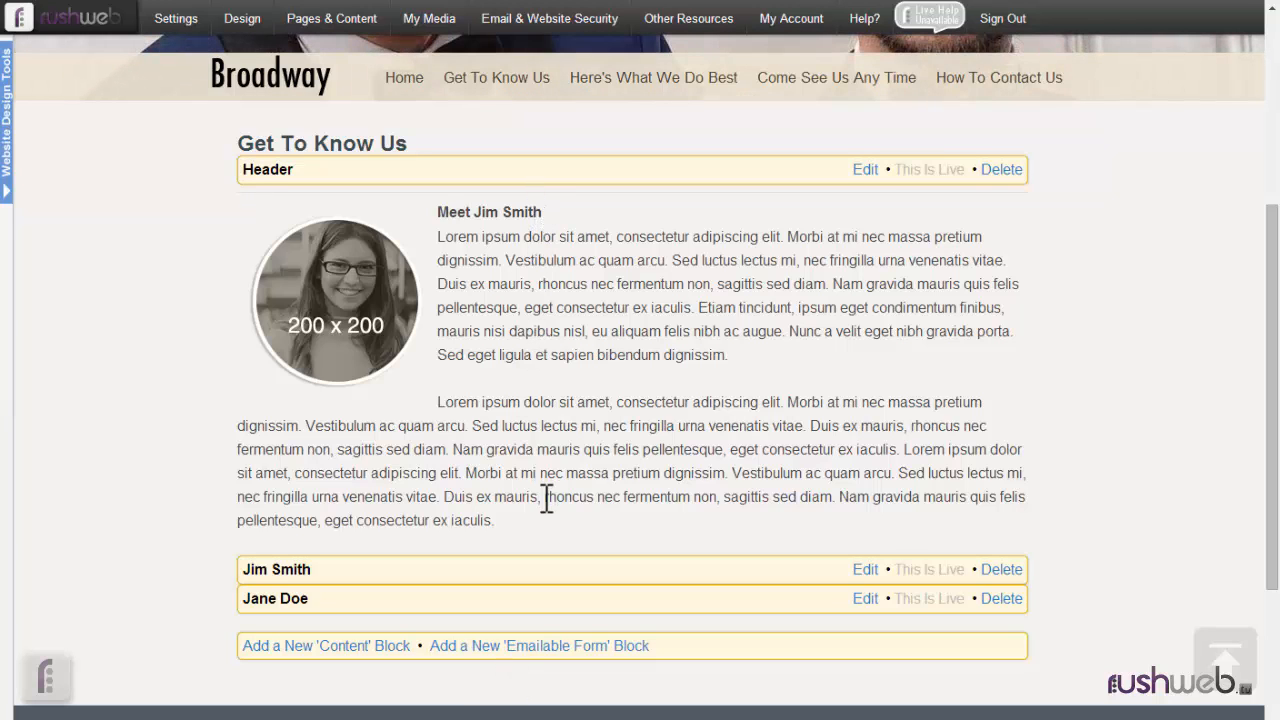
Step: Open the Website Content Manager and look through its list of pages and content blocks
{"action": "scroll", "coordinate": [559, 338], "scroll_direction": "up", "scroll_amount": 1}
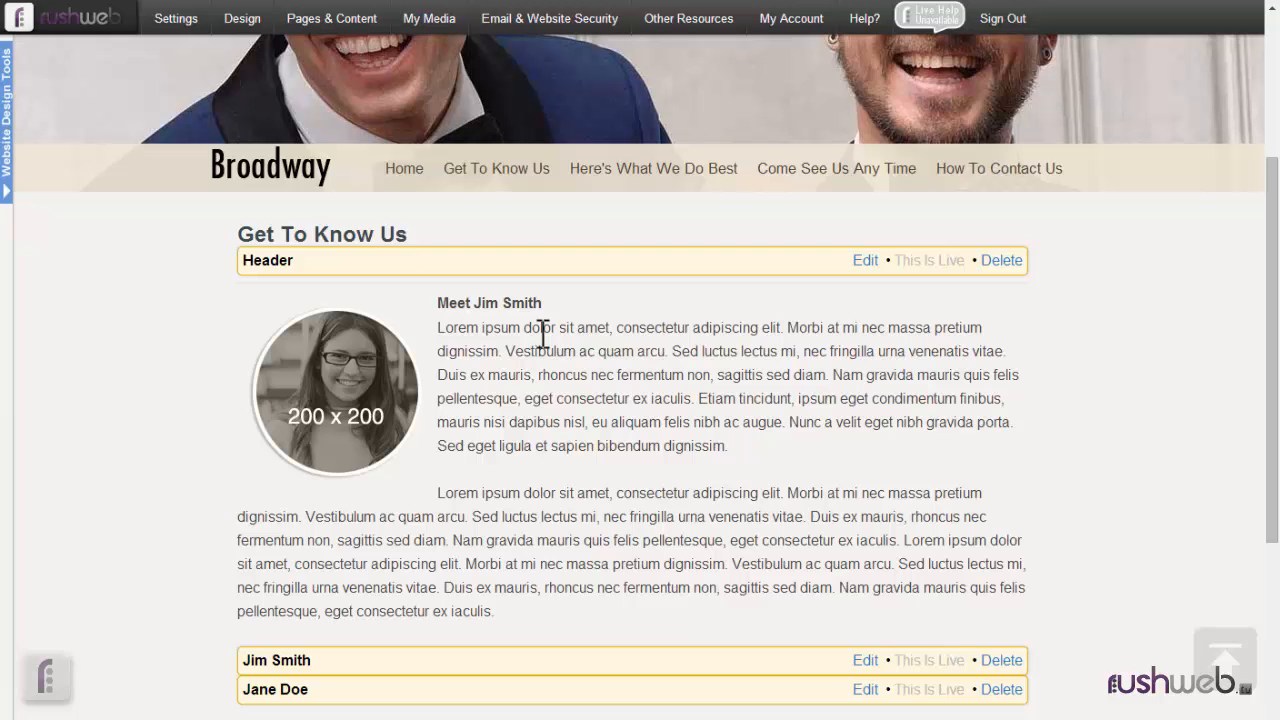
{"action": "left_click", "coordinate": [330, 20]}
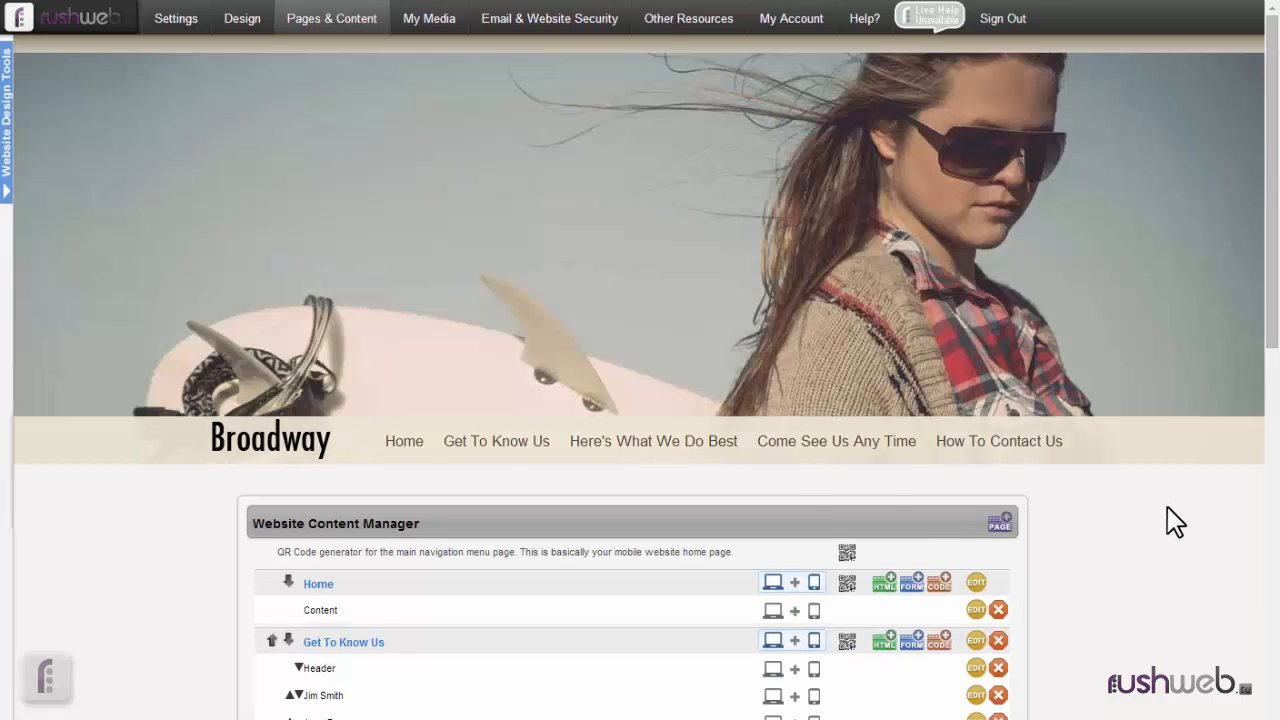
{"action": "scroll", "coordinate": [1175, 521], "scroll_direction": "down", "scroll_amount": 3}
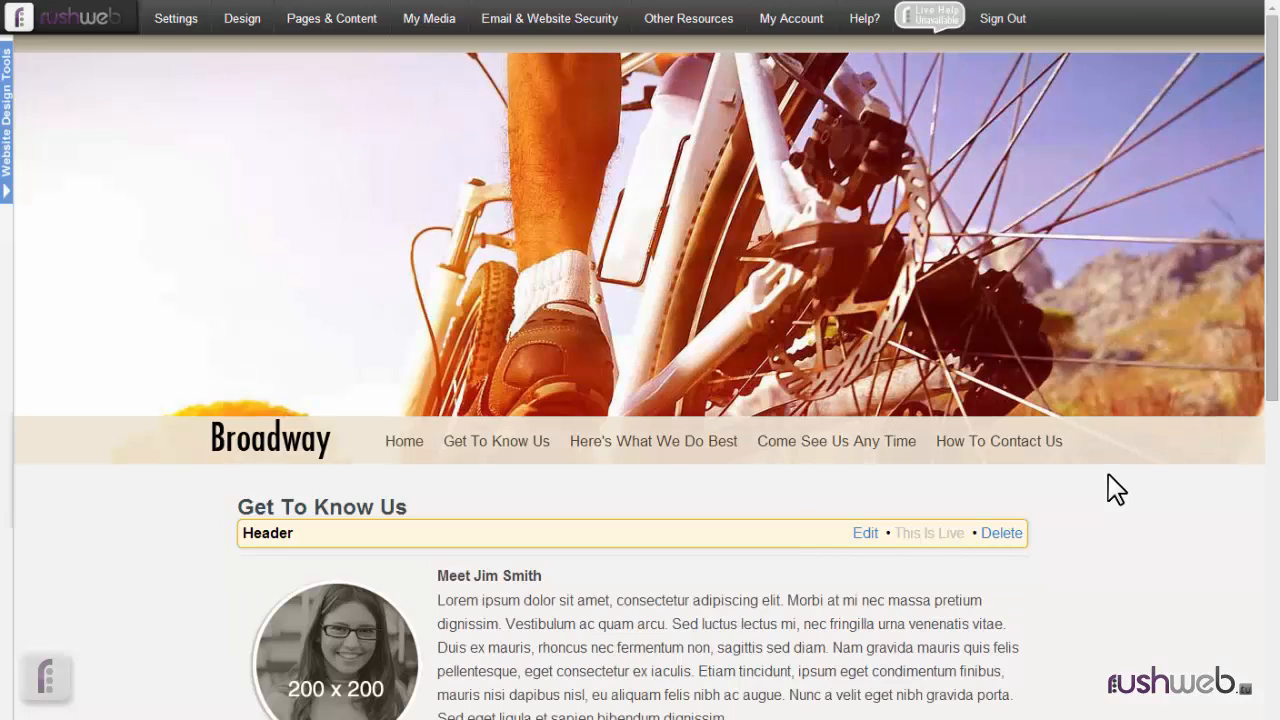
Step: Open the second, still empty bio content block on the Get To Know Us page for editing
{"action": "scroll", "coordinate": [1116, 489], "scroll_direction": "down", "scroll_amount": 3}
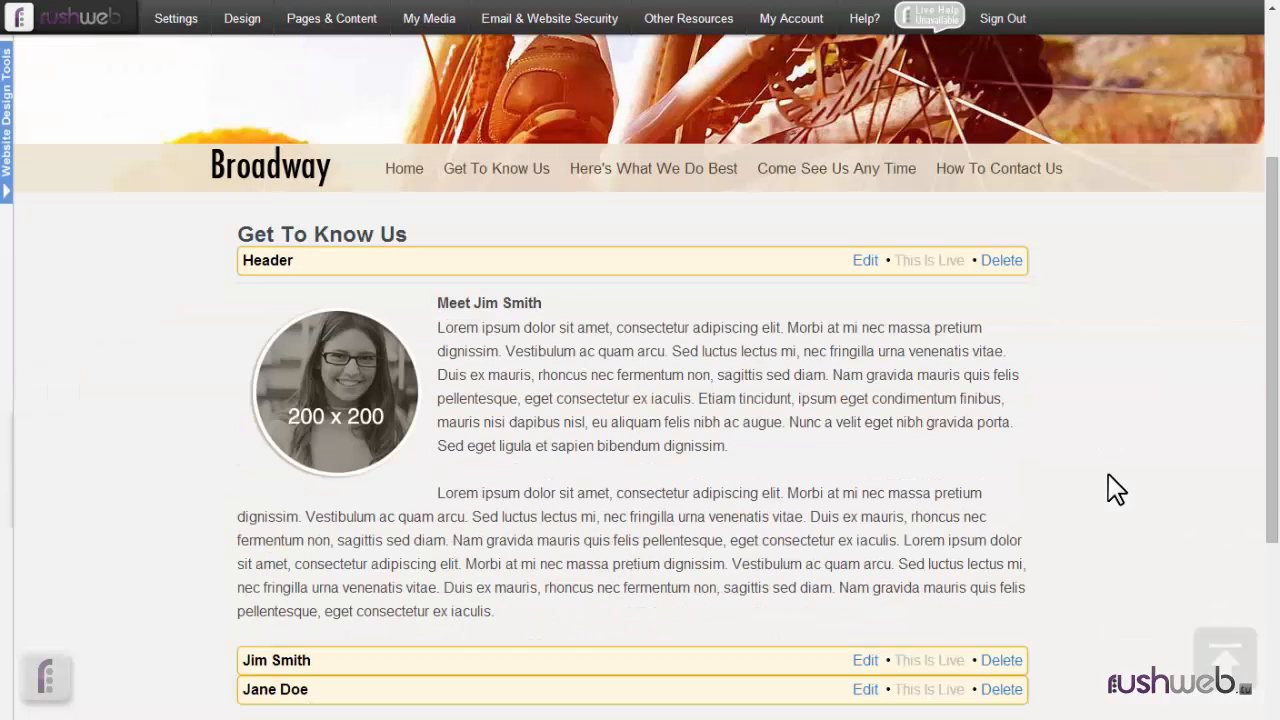
{"action": "scroll", "coordinate": [1116, 489], "scroll_direction": "down", "scroll_amount": 1}
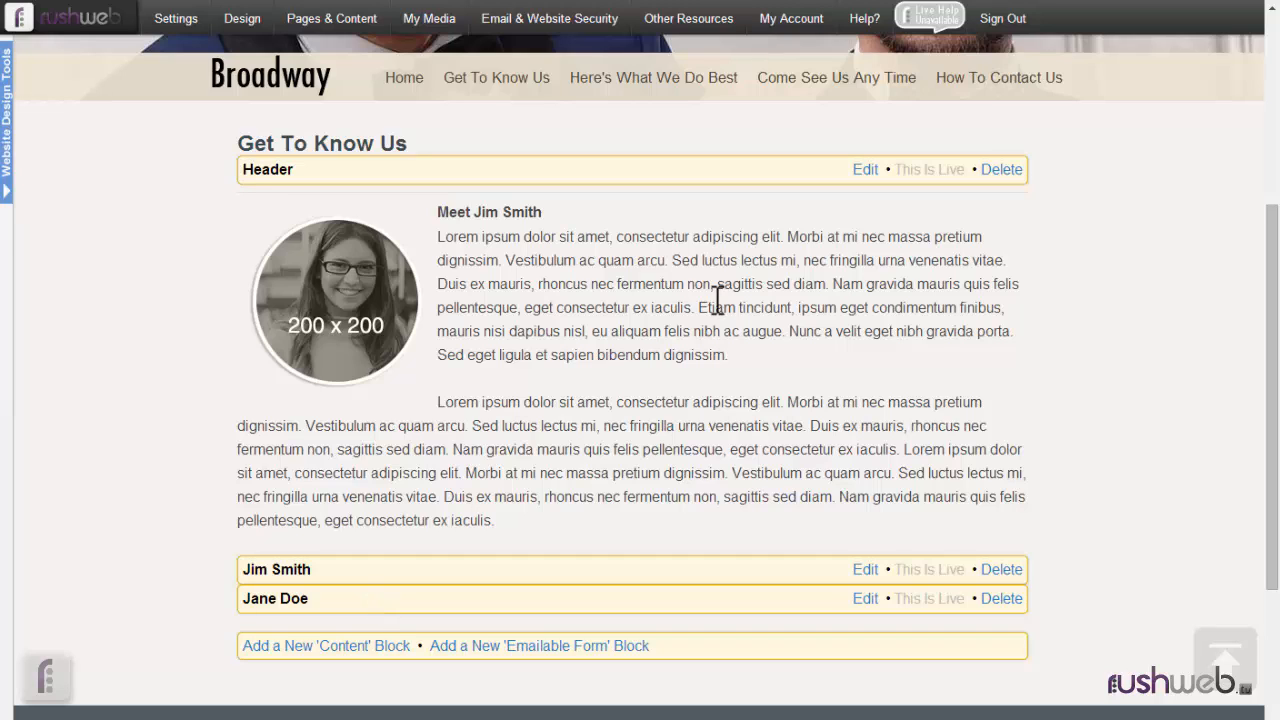
{"action": "left_click", "coordinate": [862, 598]}
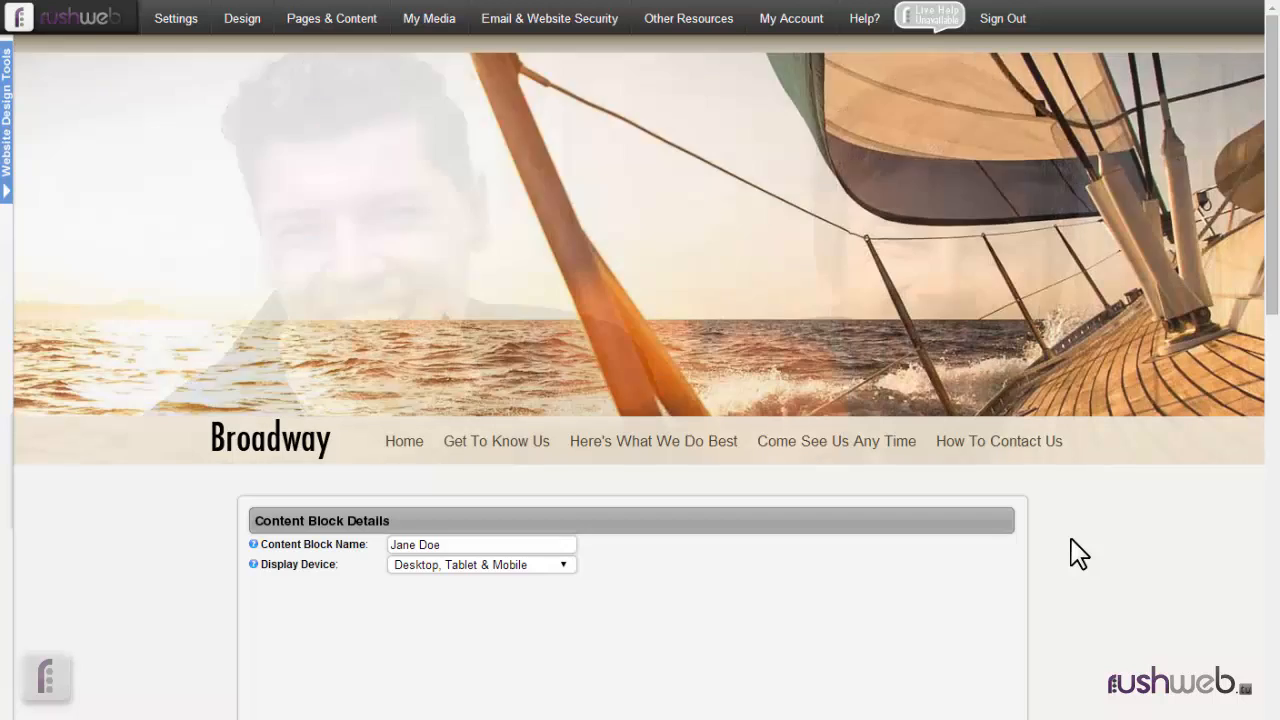
{"action": "scroll", "coordinate": [1078, 553], "scroll_direction": "down", "scroll_amount": 2}
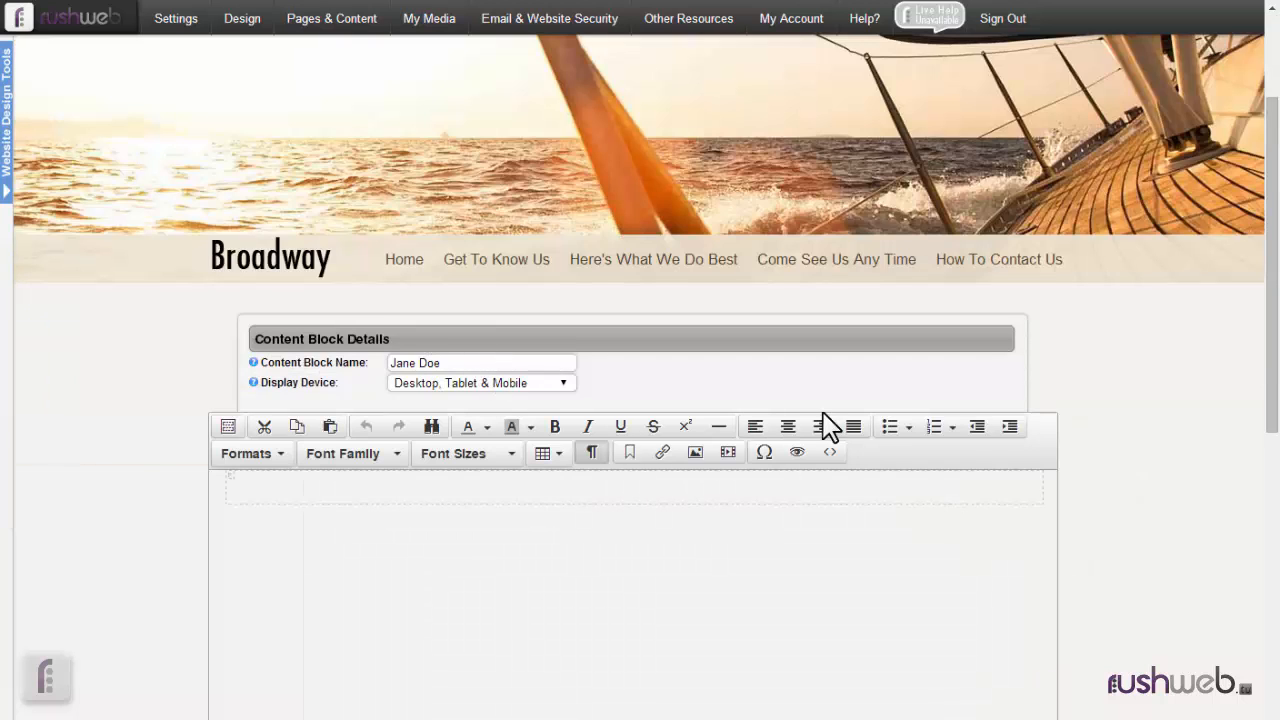
{"action": "scroll", "coordinate": [1094, 446], "scroll_direction": "down", "scroll_amount": 2}
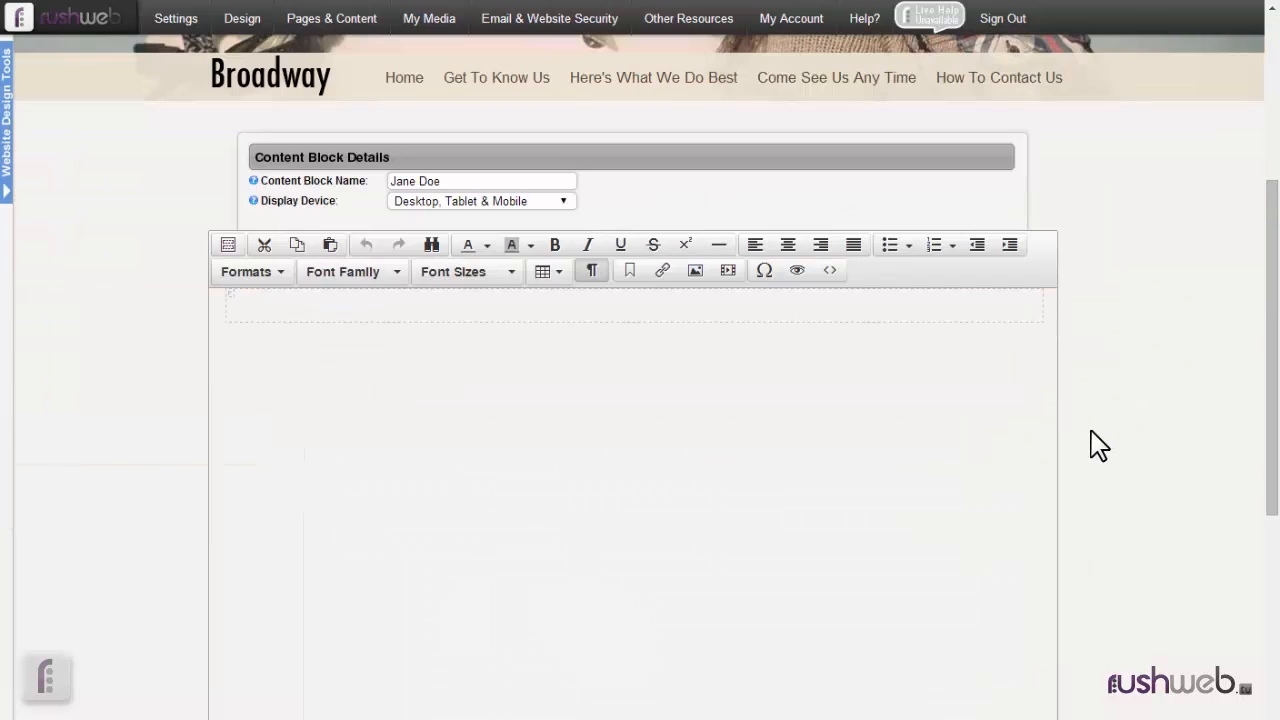
Step: Insert the template "Bio with image left and wrapping text" into the empty content block
{"action": "left_click", "coordinate": [265, 306]}
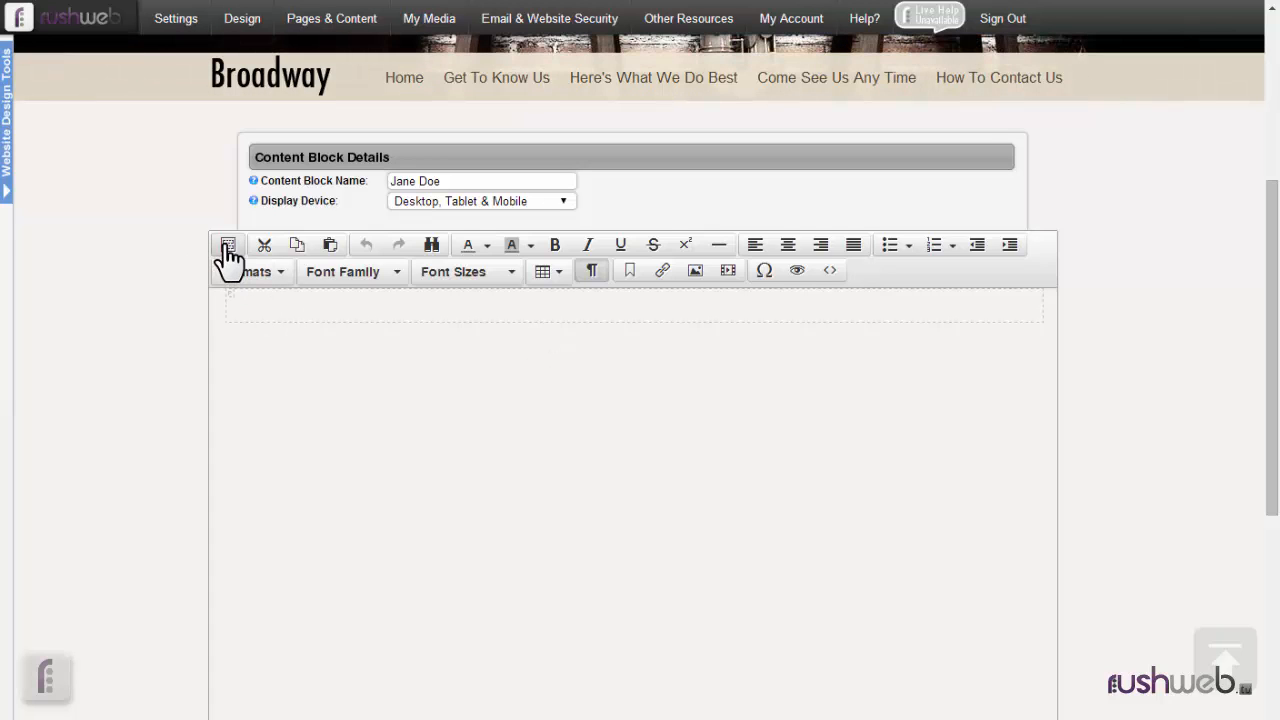
{"action": "left_click", "coordinate": [227, 245]}
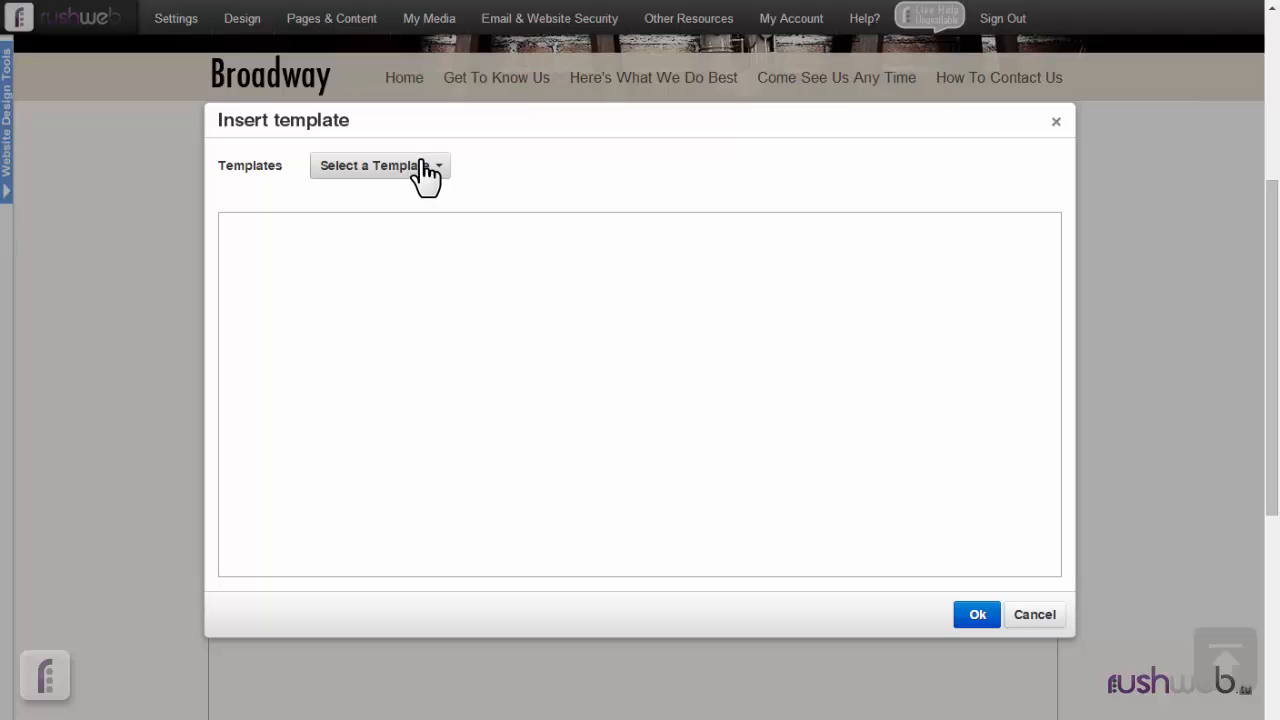
{"action": "left_click", "coordinate": [425, 168]}
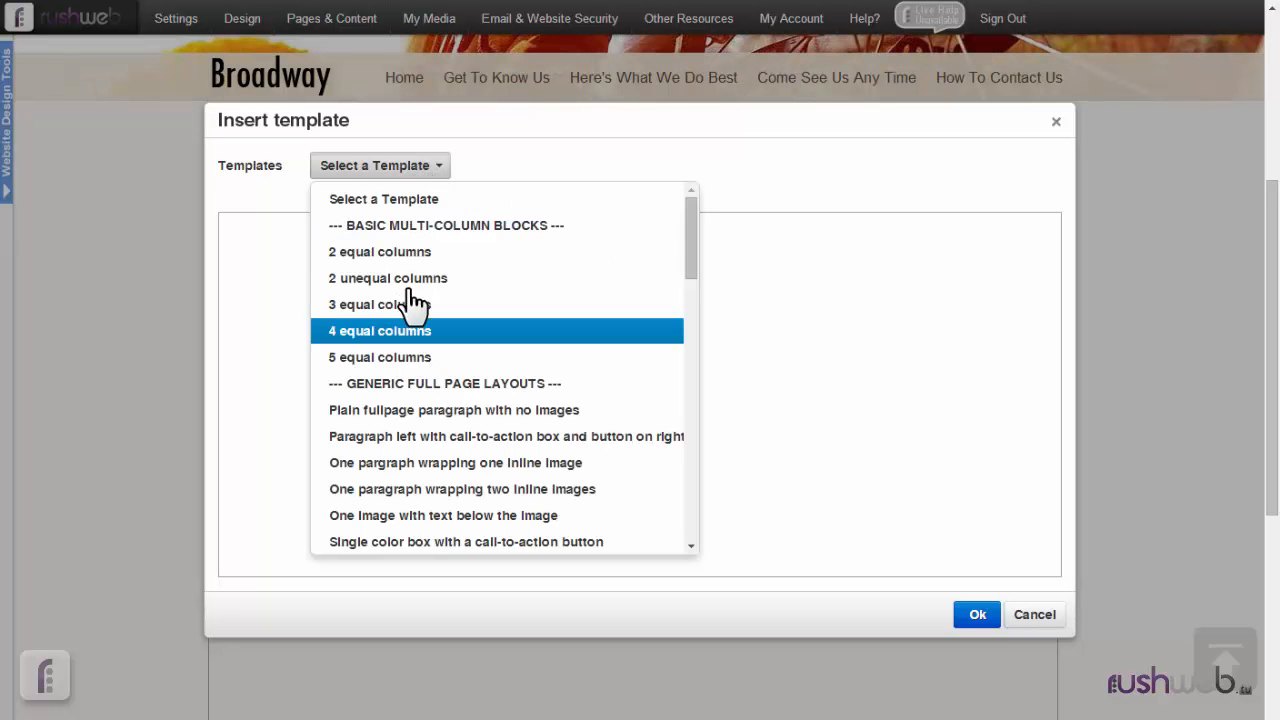
{"action": "scroll", "coordinate": [695, 320], "scroll_direction": "down", "scroll_amount": 3}
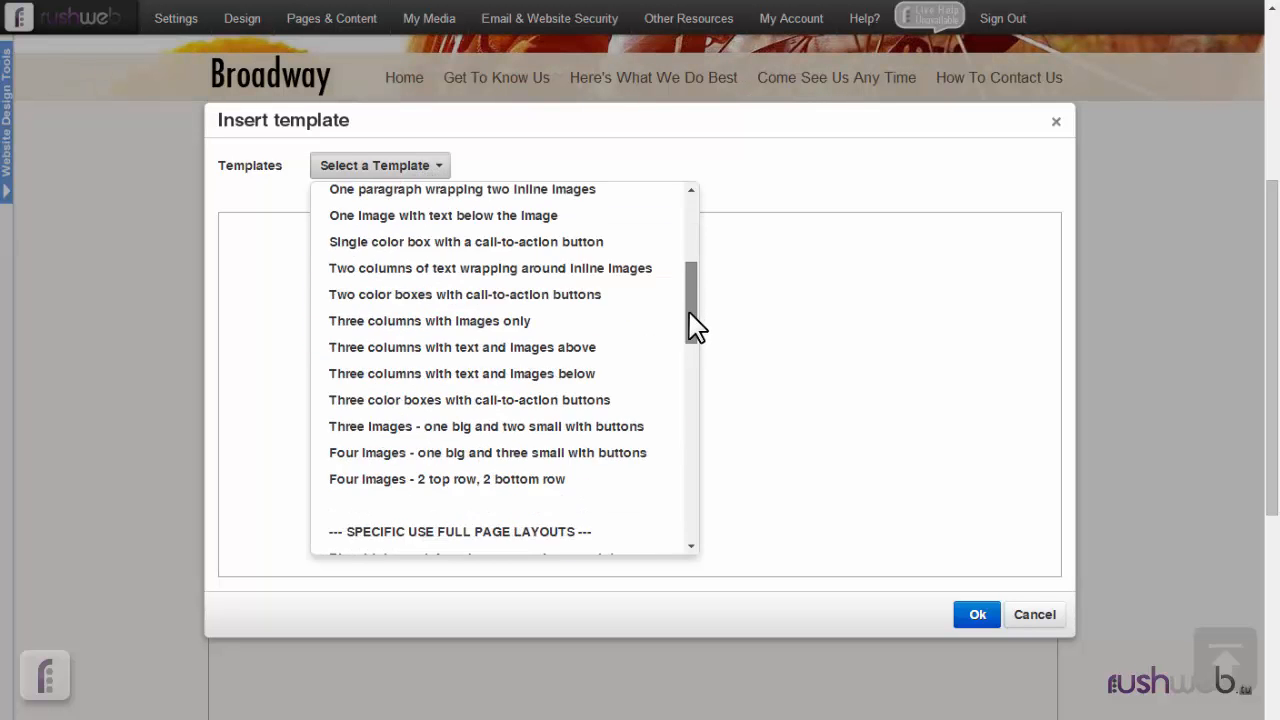
{"action": "left_click_drag", "start_coordinate": [695, 332], "coordinate": [686, 363]}
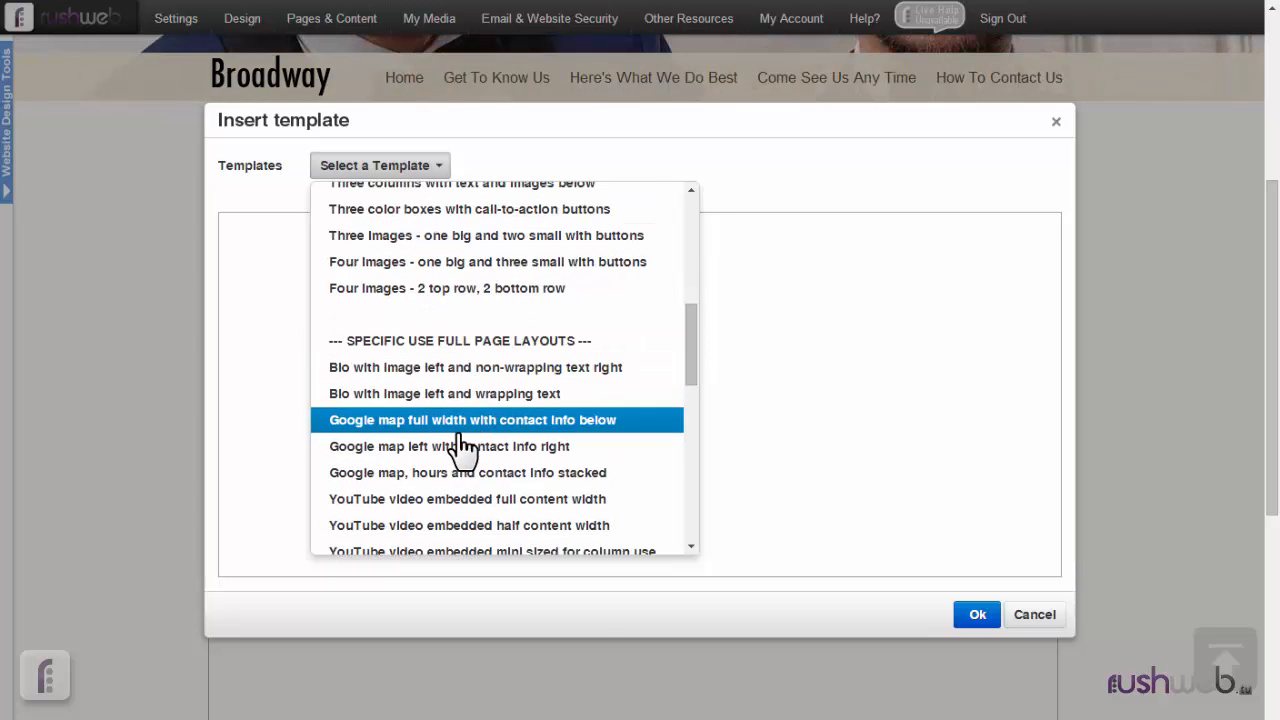
{"action": "left_click", "coordinate": [438, 396]}
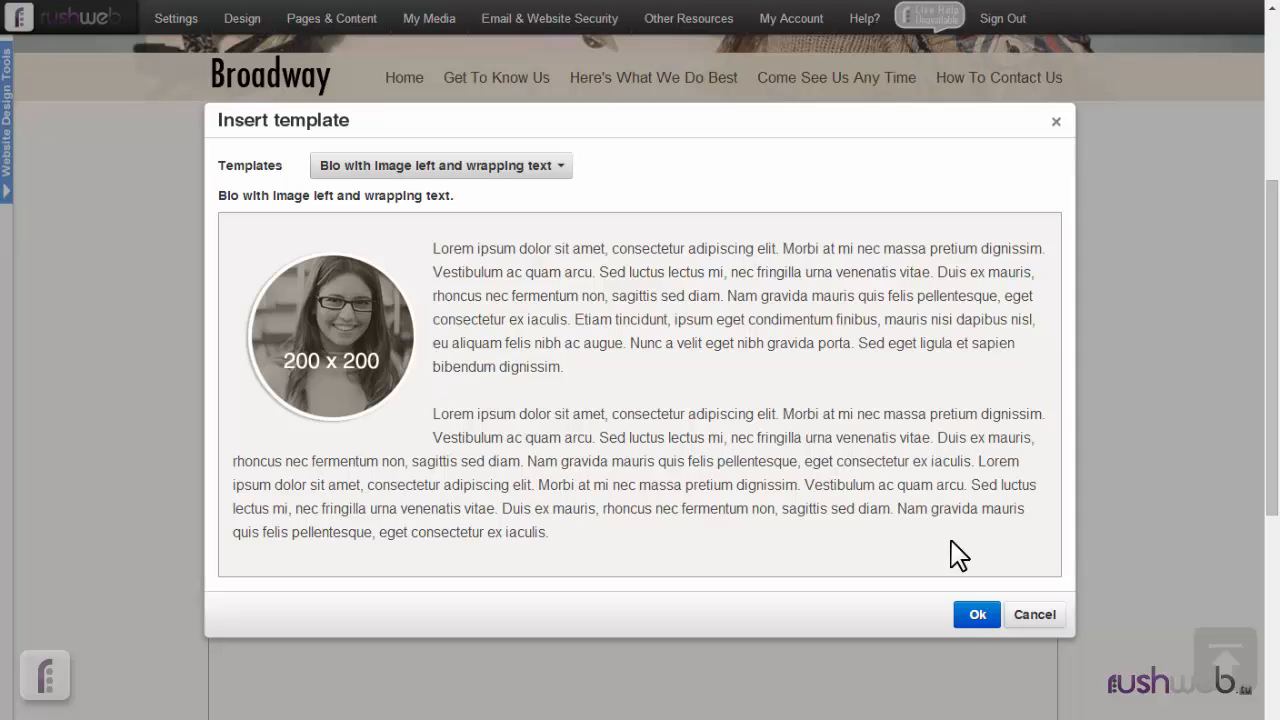
{"action": "left_click", "coordinate": [975, 616]}
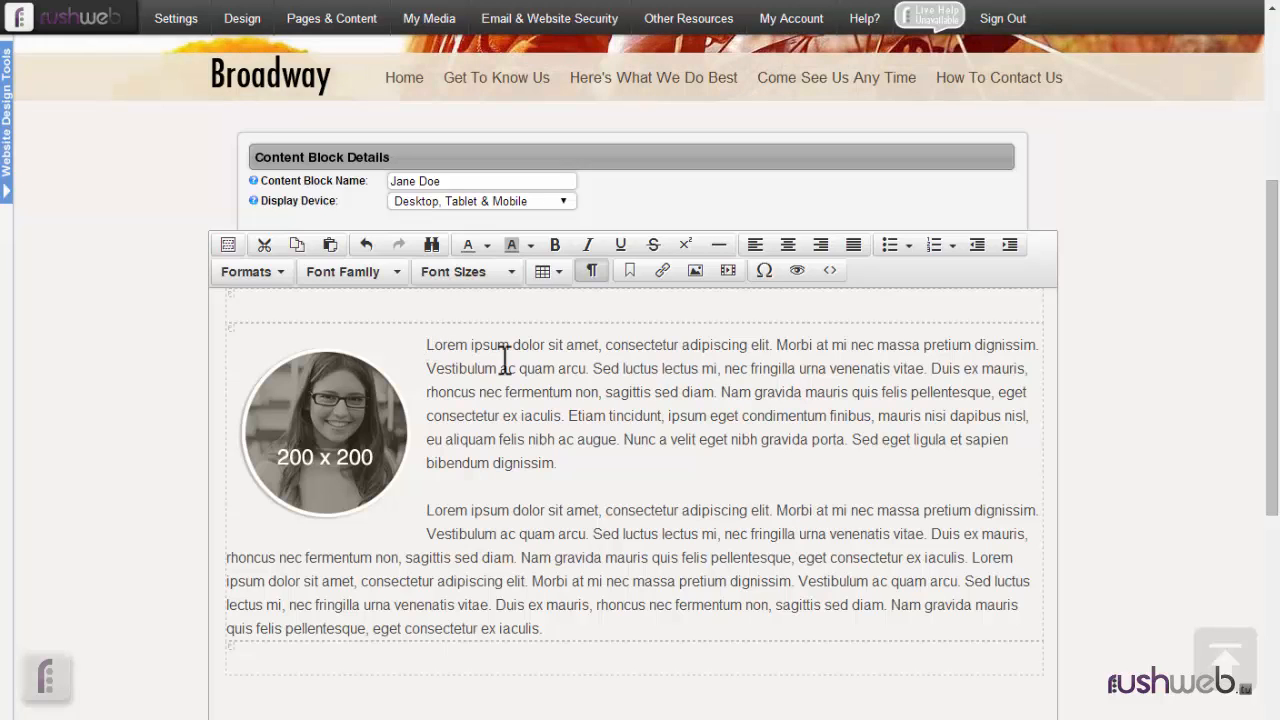
Step: Add a bold heading line reading "Meet" plus the person's full name above the bio's first paragraph
{"action": "type", "text": "Meet"}
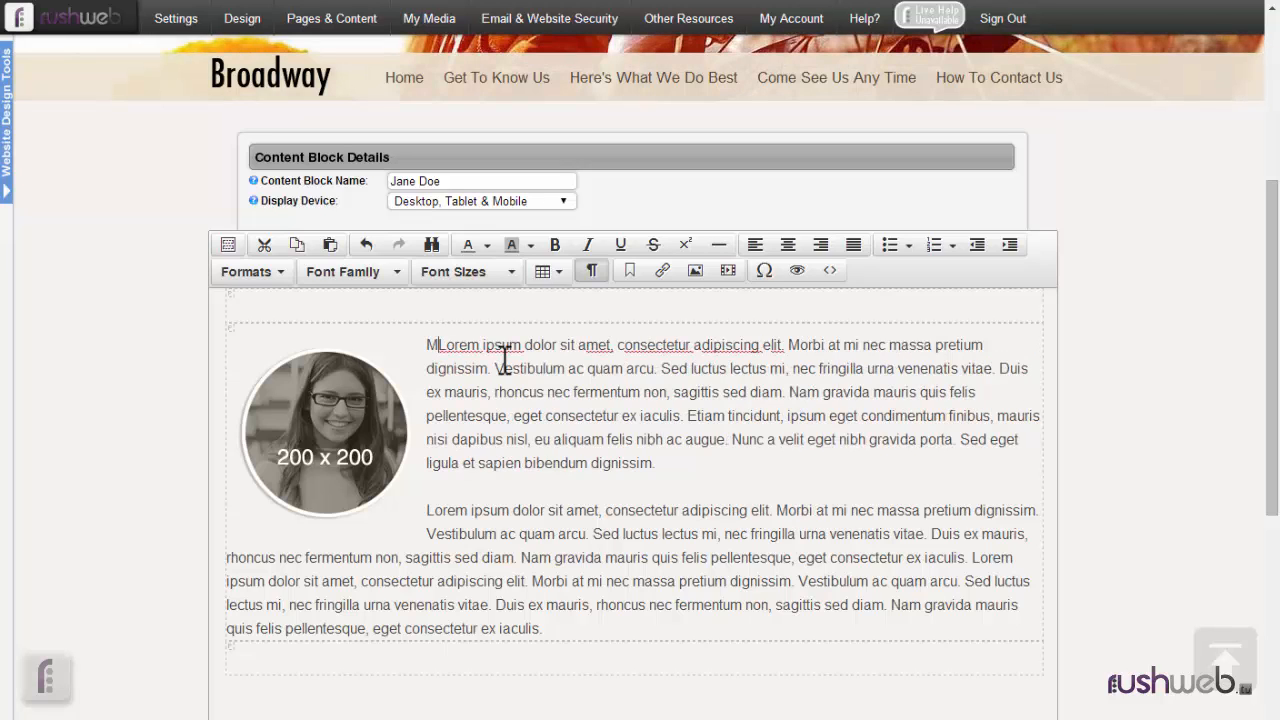
{"action": "type", "text": " Jane Doe"}
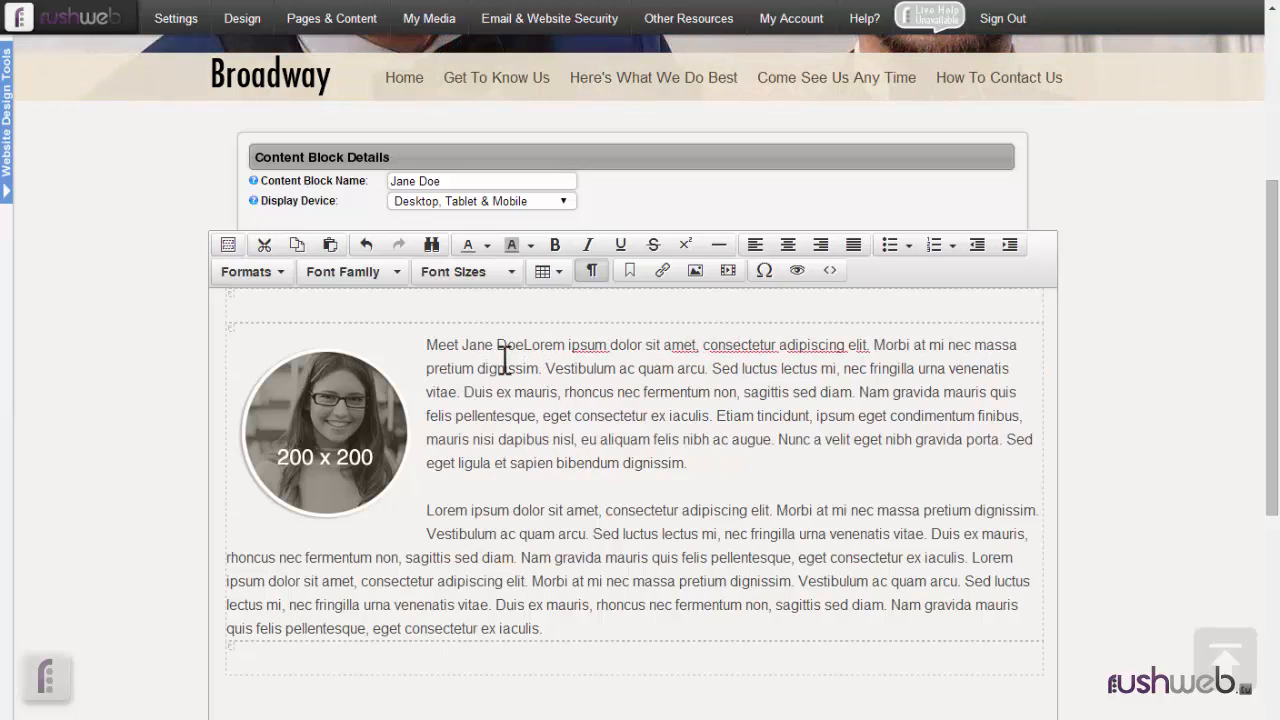
{"action": "key", "text": "Return"}
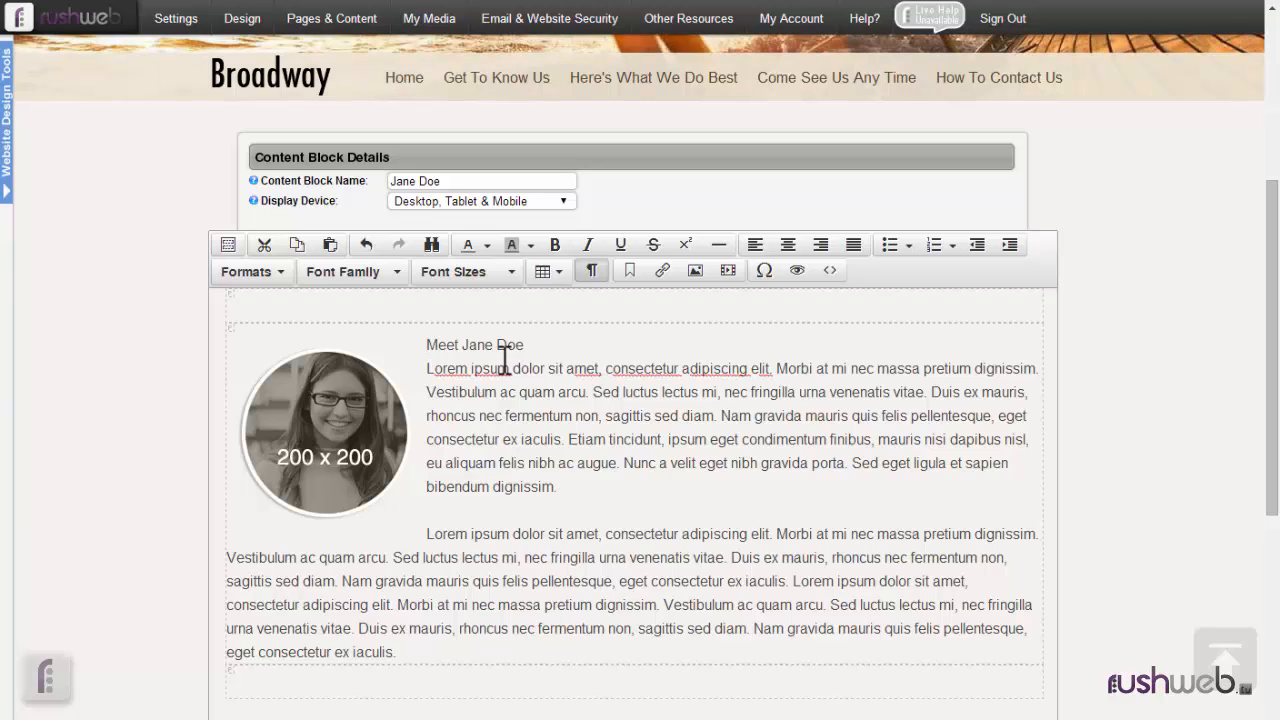
{"action": "triple_click", "coordinate": [512, 344]}
{"action": "left_click", "coordinate": [555, 246]}
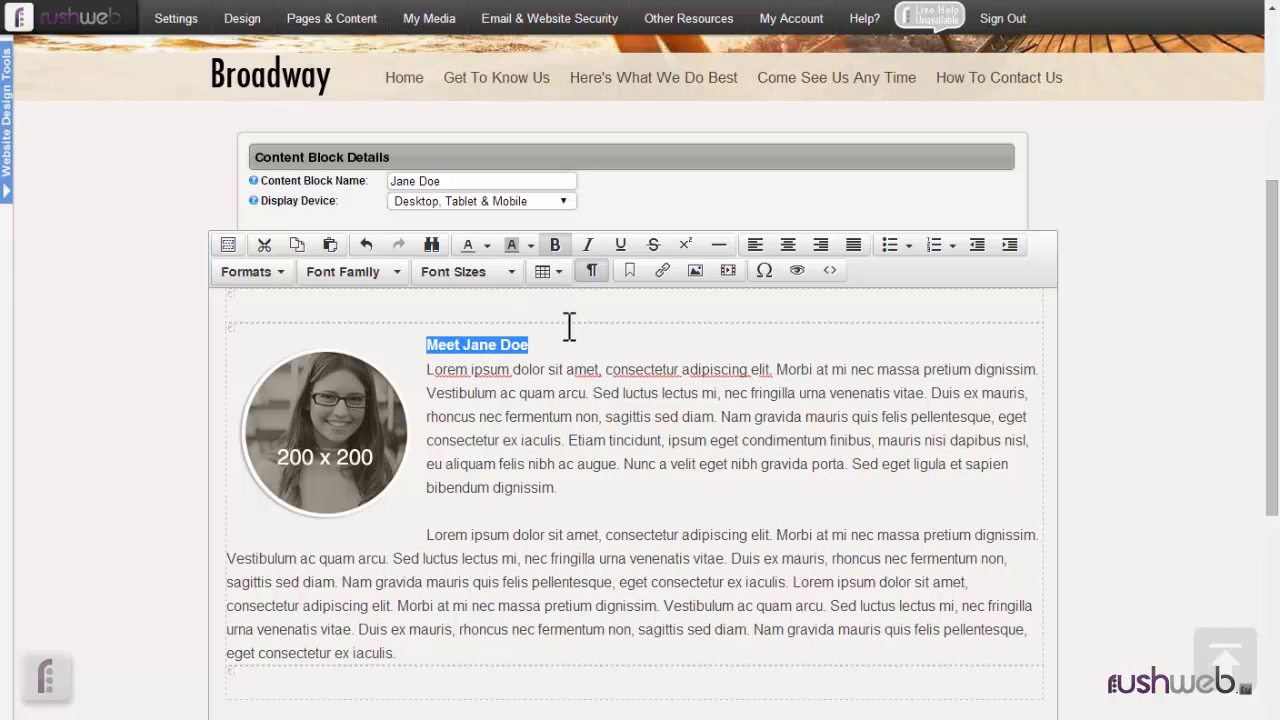
Step: Insert a horizontal line above the bio, and save and preview the content block changes
{"action": "left_click", "coordinate": [560, 303]}
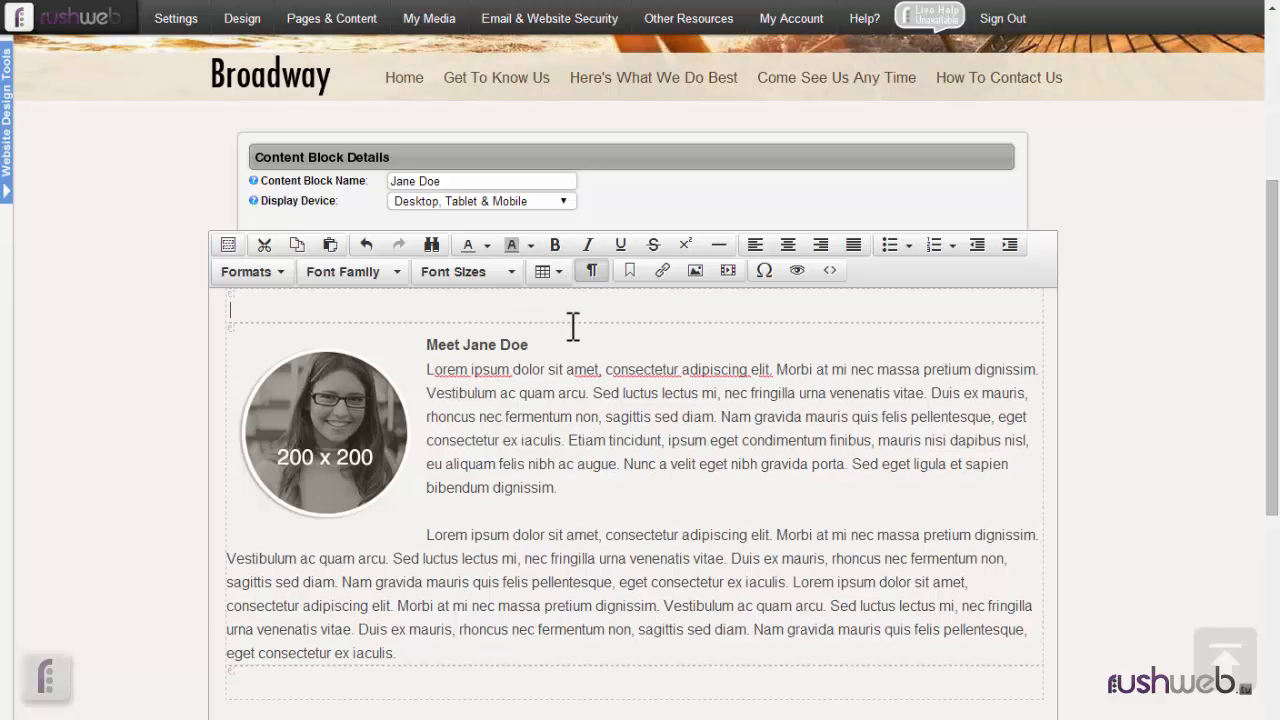
{"action": "left_click", "coordinate": [716, 247]}
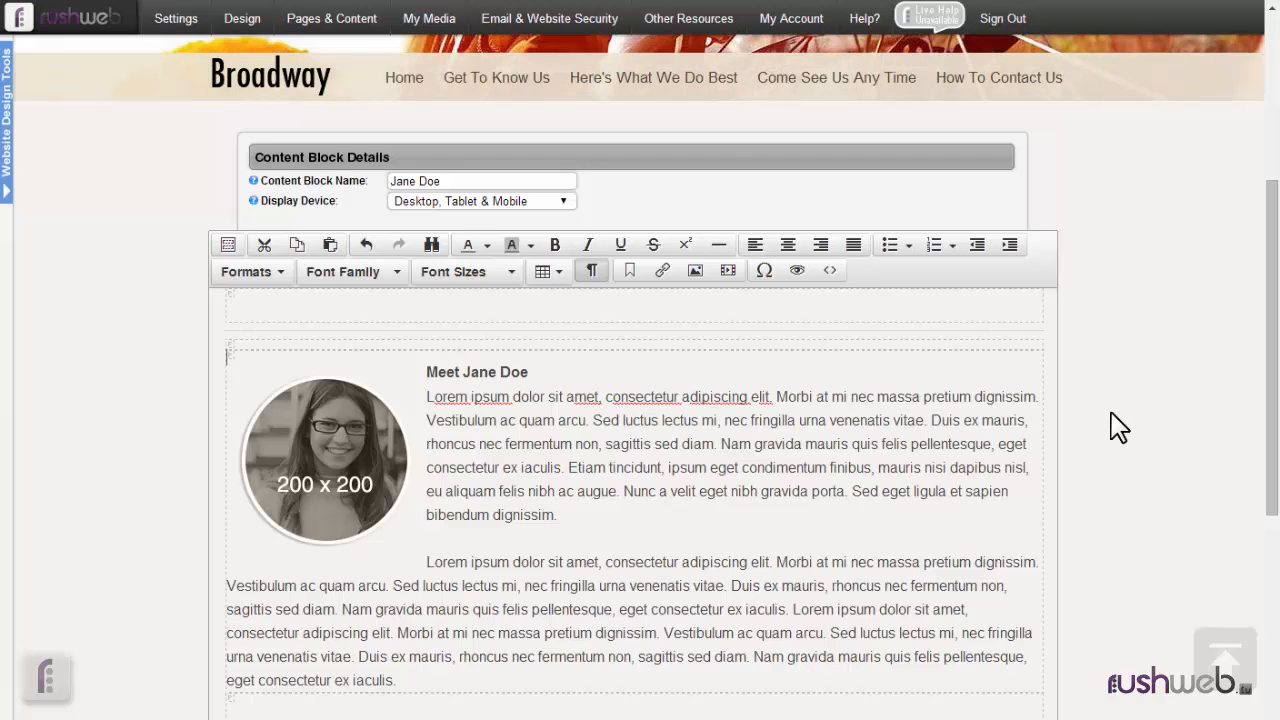
{"action": "left_click_drag", "start_coordinate": [1274, 380], "coordinate": [1260, 466]}
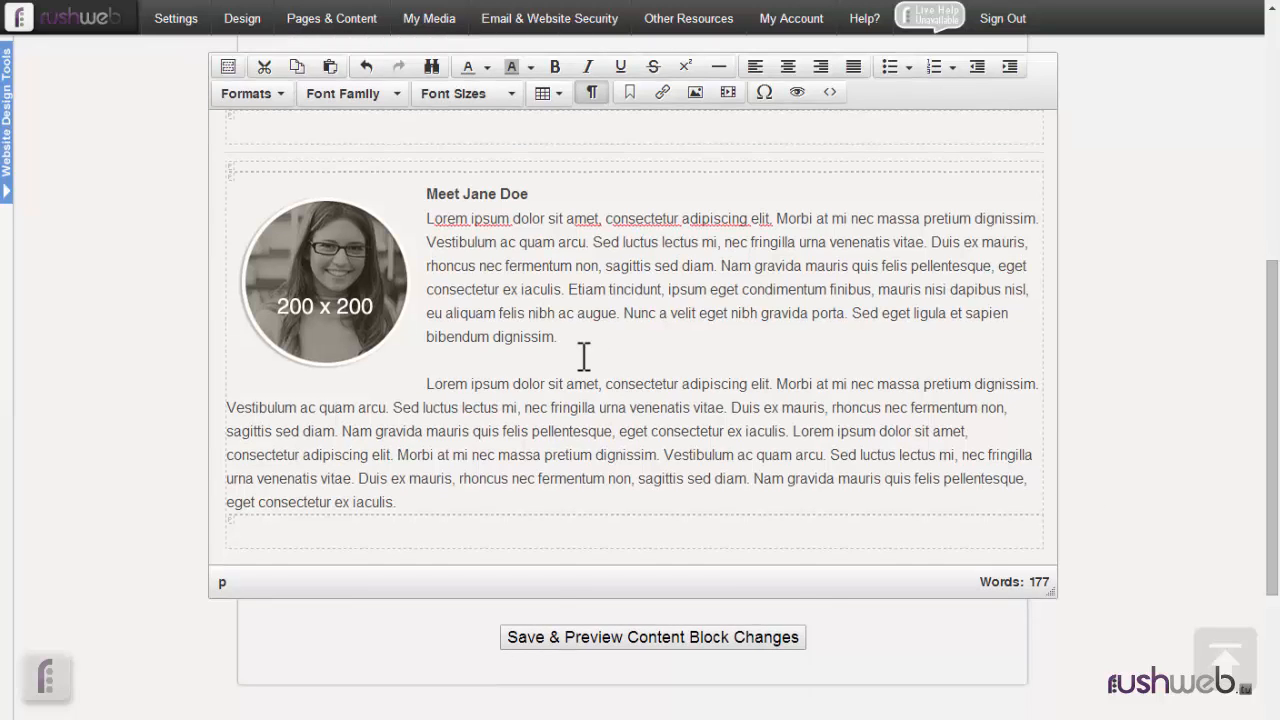
{"action": "left_click", "coordinate": [578, 636]}
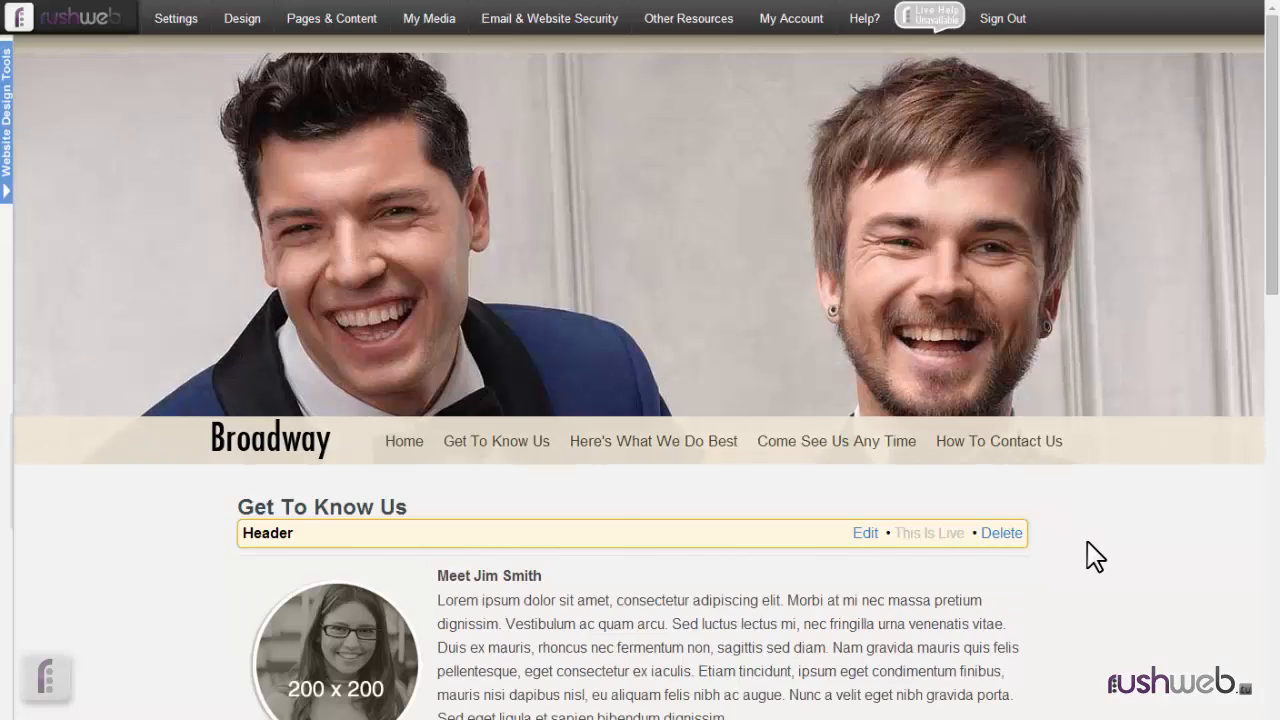
Step: Review the new bio block's preview, its spacing below the first bio, and the options for editing or posting it live
{"action": "scroll", "coordinate": [1087, 541], "scroll_direction": "down", "scroll_amount": 2}
{"action": "scroll", "coordinate": [1087, 541], "scroll_direction": "down", "scroll_amount": 2}
{"action": "scroll", "coordinate": [1087, 541], "scroll_direction": "down", "scroll_amount": 3}
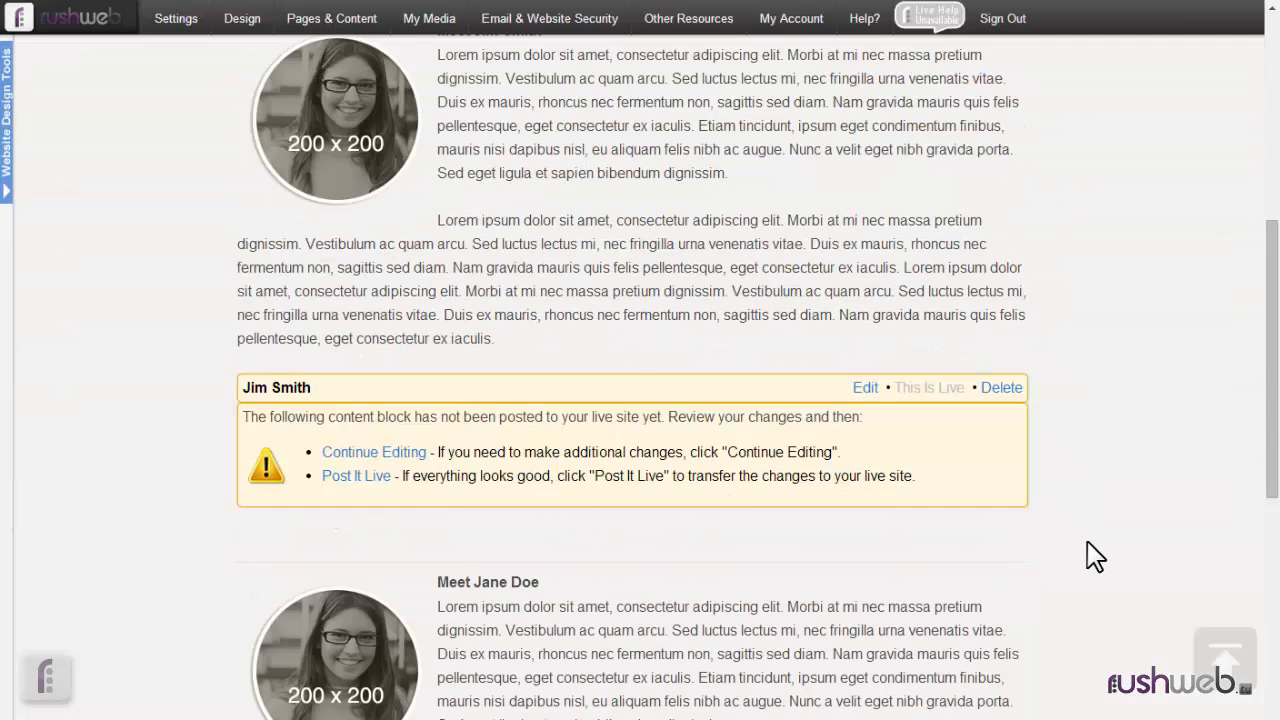
{"action": "scroll", "coordinate": [1087, 541], "scroll_direction": "down", "scroll_amount": 1}
{"action": "scroll", "coordinate": [1087, 541], "scroll_direction": "down", "scroll_amount": 1}
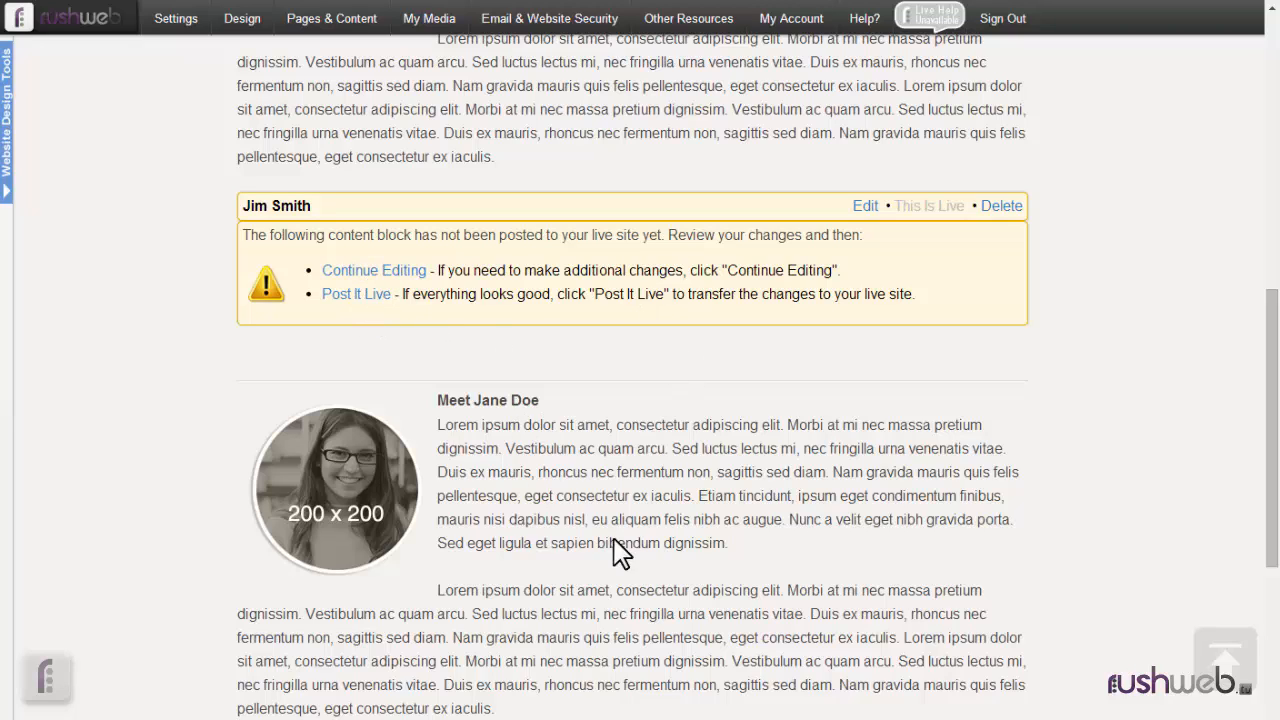
{"action": "scroll", "coordinate": [618, 550], "scroll_direction": "down", "scroll_amount": 1}
{"action": "scroll", "coordinate": [616, 540], "scroll_direction": "down", "scroll_amount": 2}
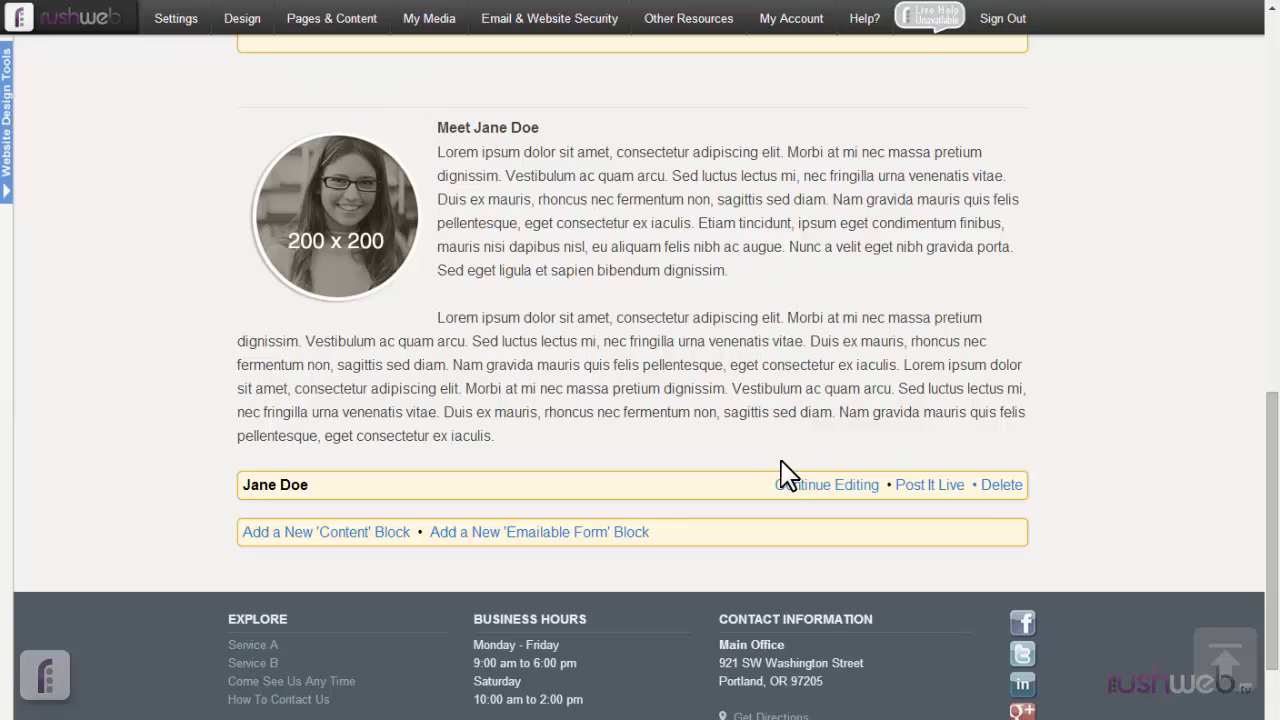
{"action": "scroll", "coordinate": [653, 320], "scroll_direction": "up", "scroll_amount": 4}
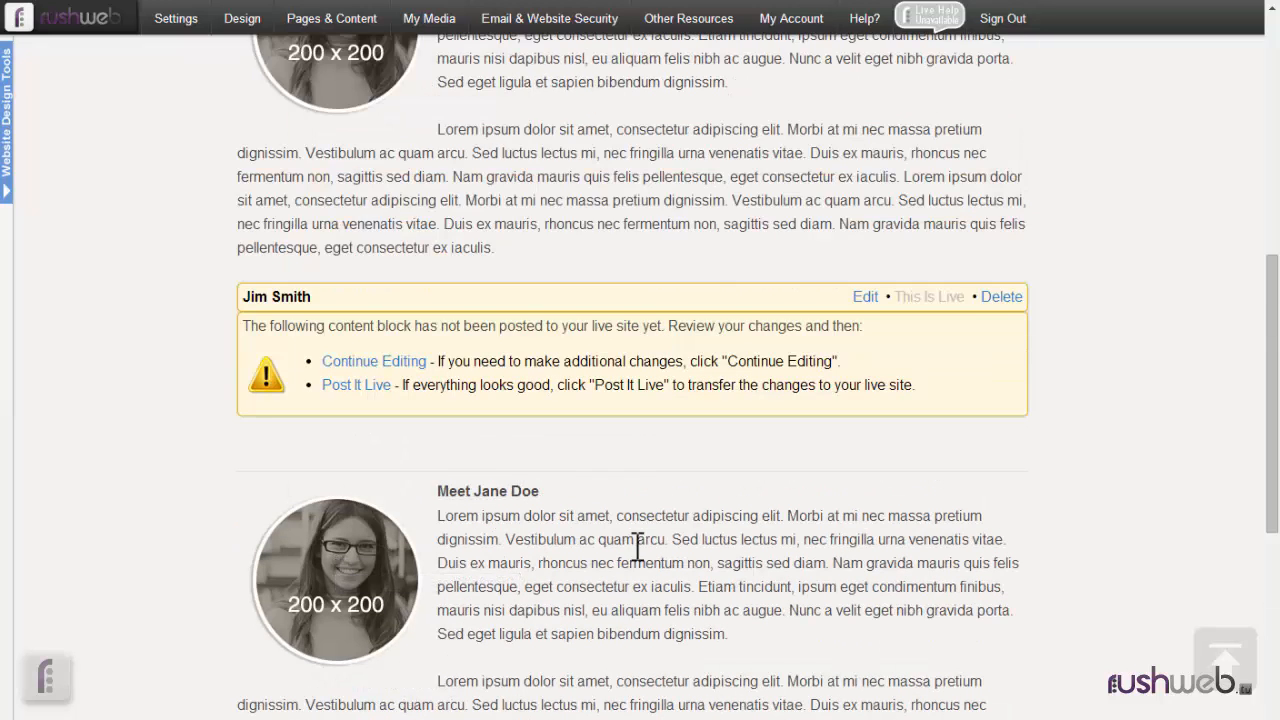
Step: Reopen the new bio block for editing and replace the blank space at its top with a horizontal line
{"action": "scroll", "coordinate": [801, 586], "scroll_direction": "down", "scroll_amount": 3}
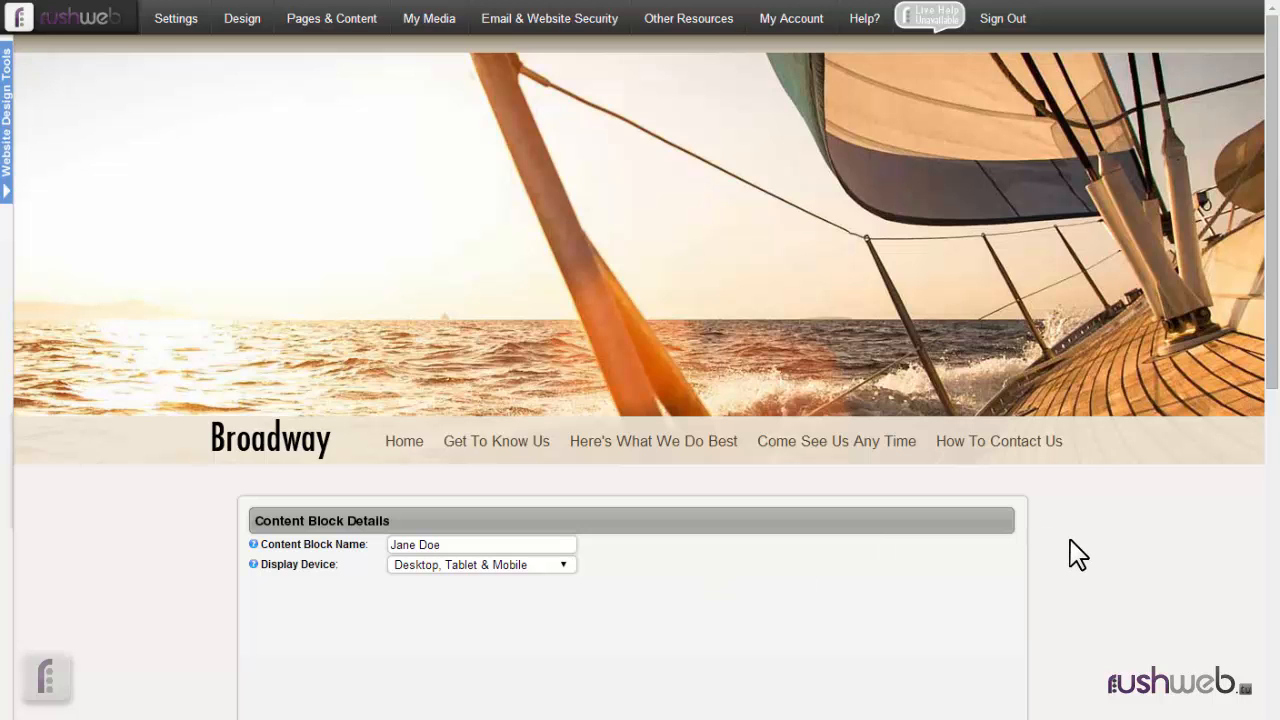
{"action": "scroll", "coordinate": [1077, 553], "scroll_direction": "down", "scroll_amount": 2}
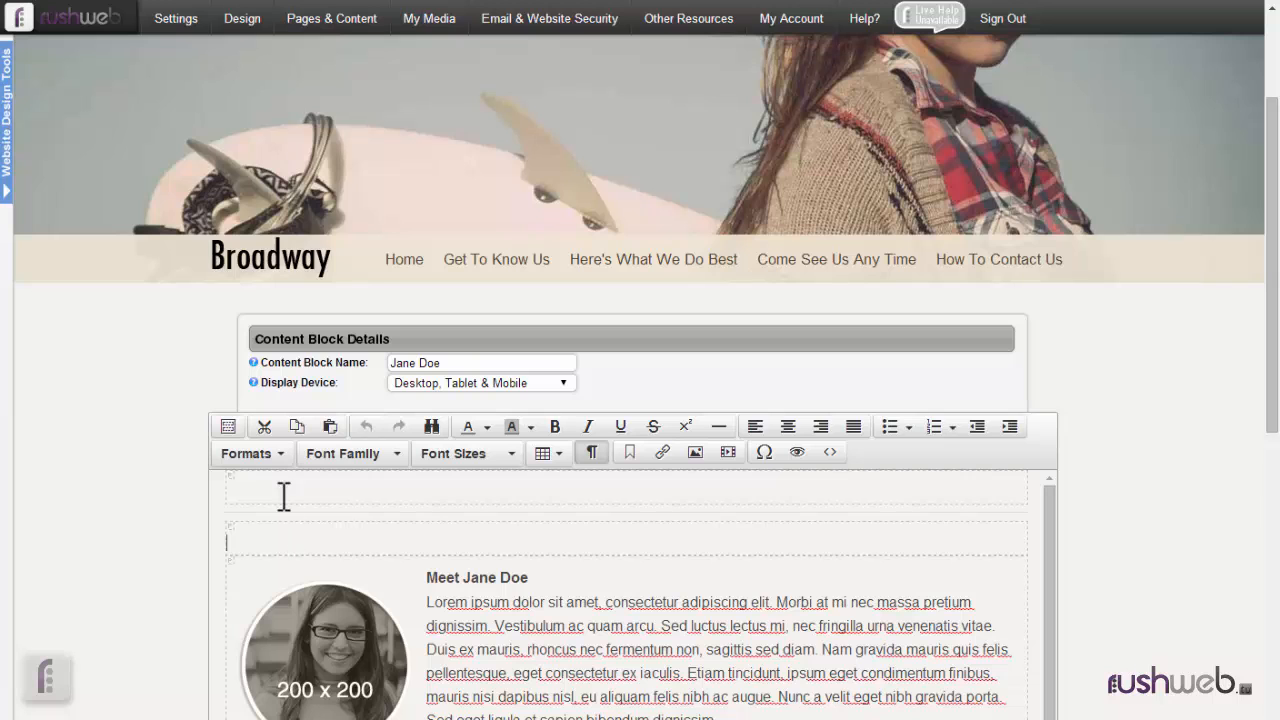
{"action": "left_click", "coordinate": [285, 494]}
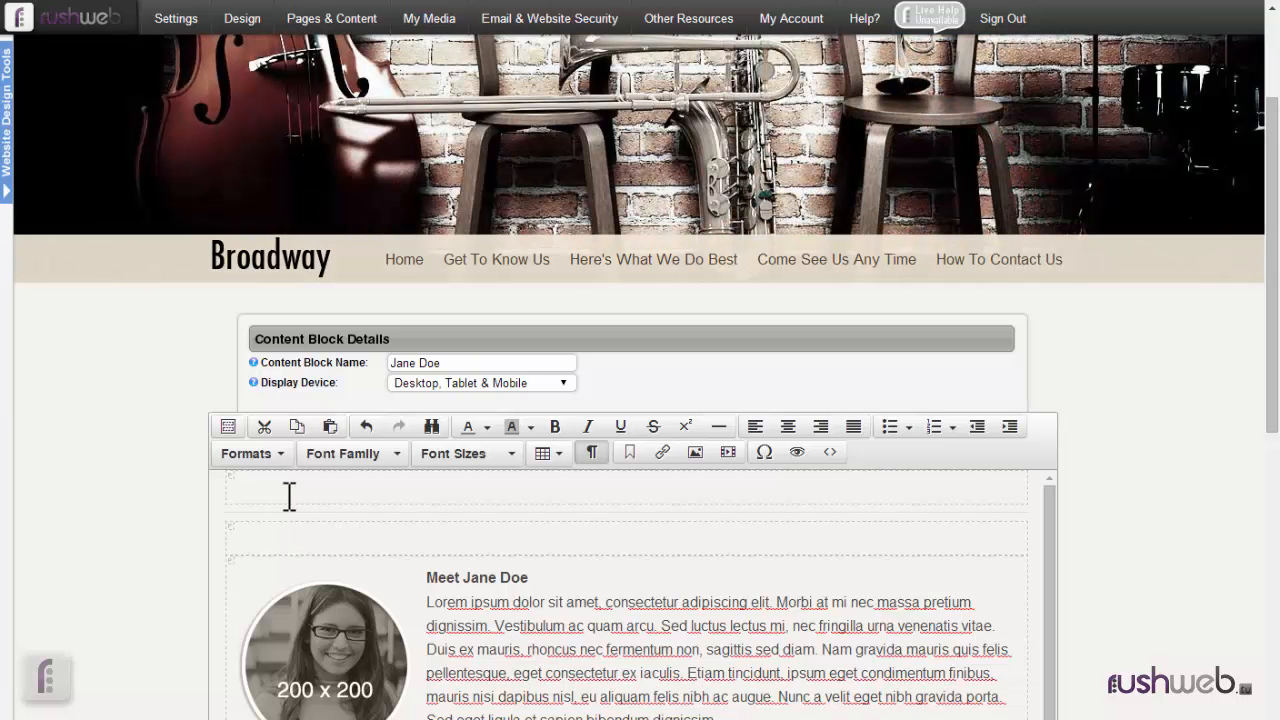
{"action": "key", "text": "Delete"}
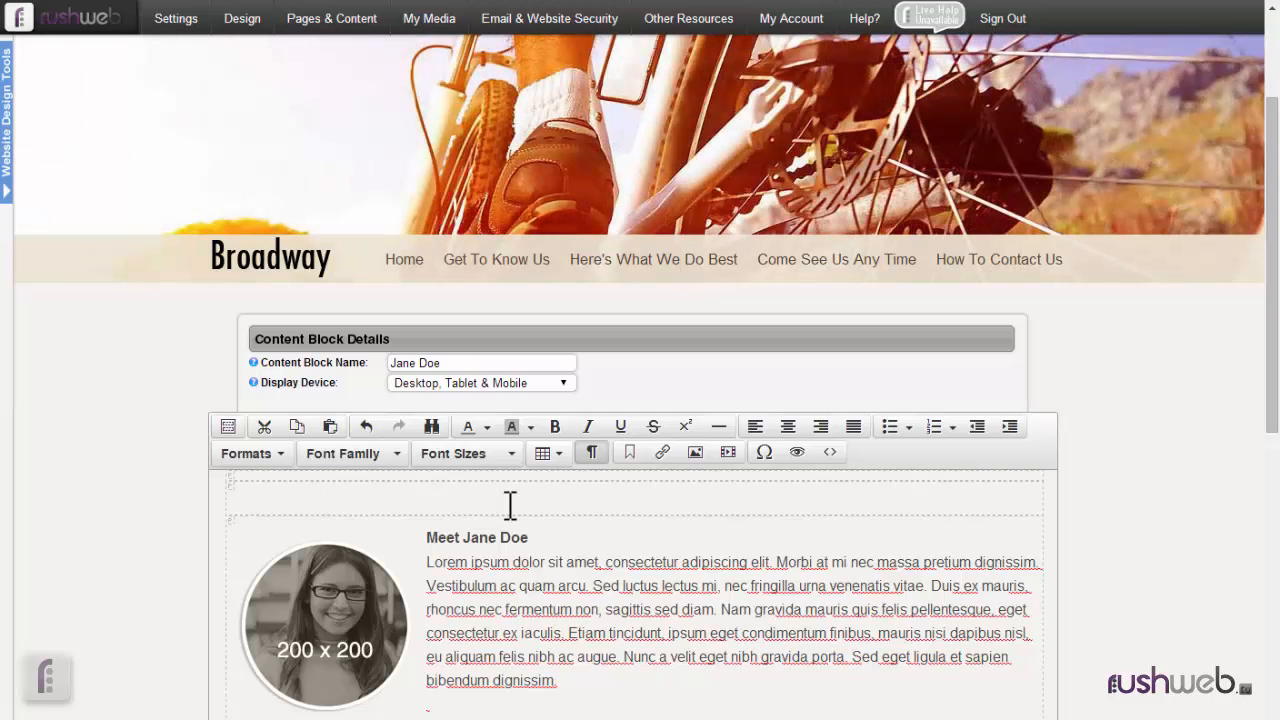
{"action": "left_click", "coordinate": [719, 428]}
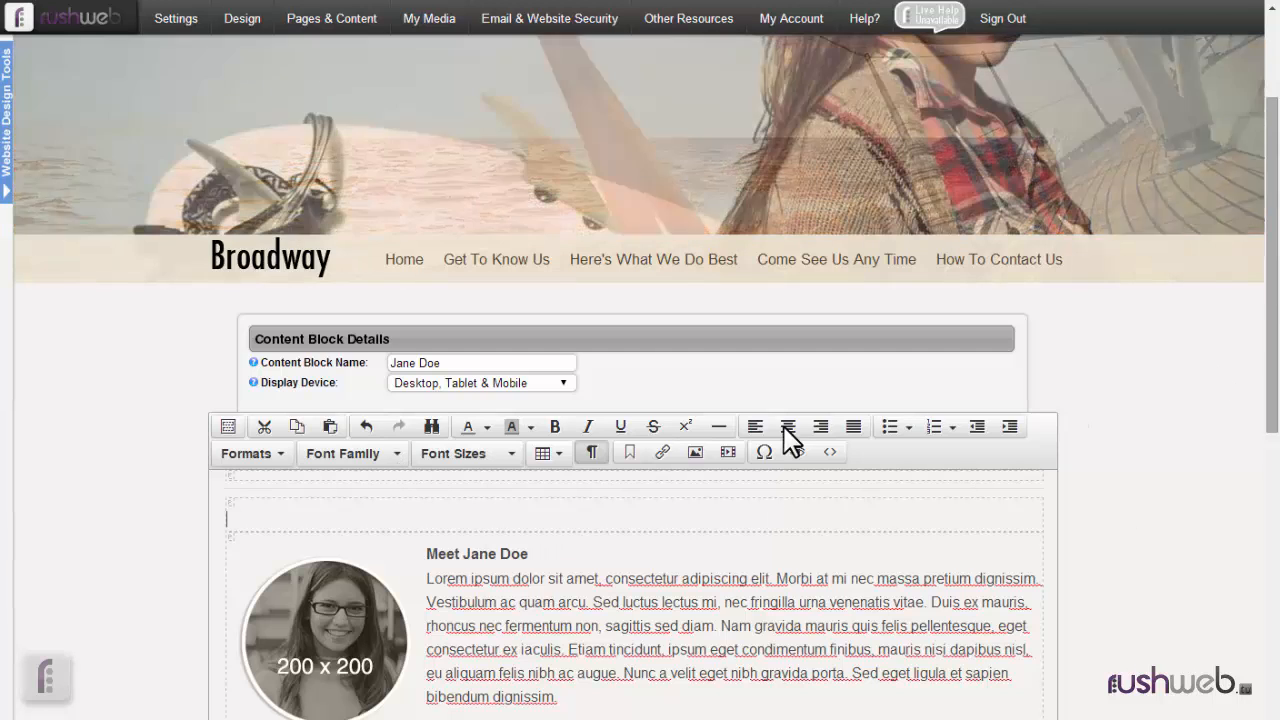
Step: Remove the blank paragraph and the empty line between the horizontal line and the "Meet" heading of the new bio
{"action": "left_click", "coordinate": [473, 518]}
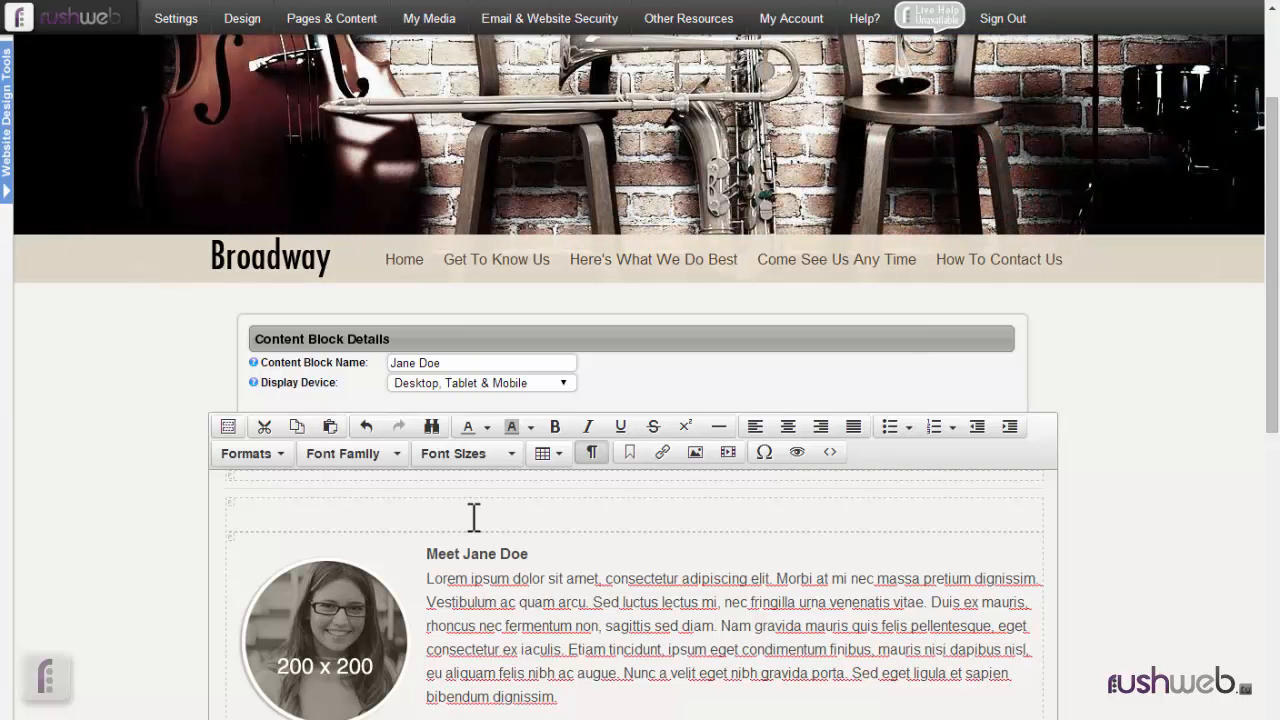
{"action": "key", "text": "BackSpace"}
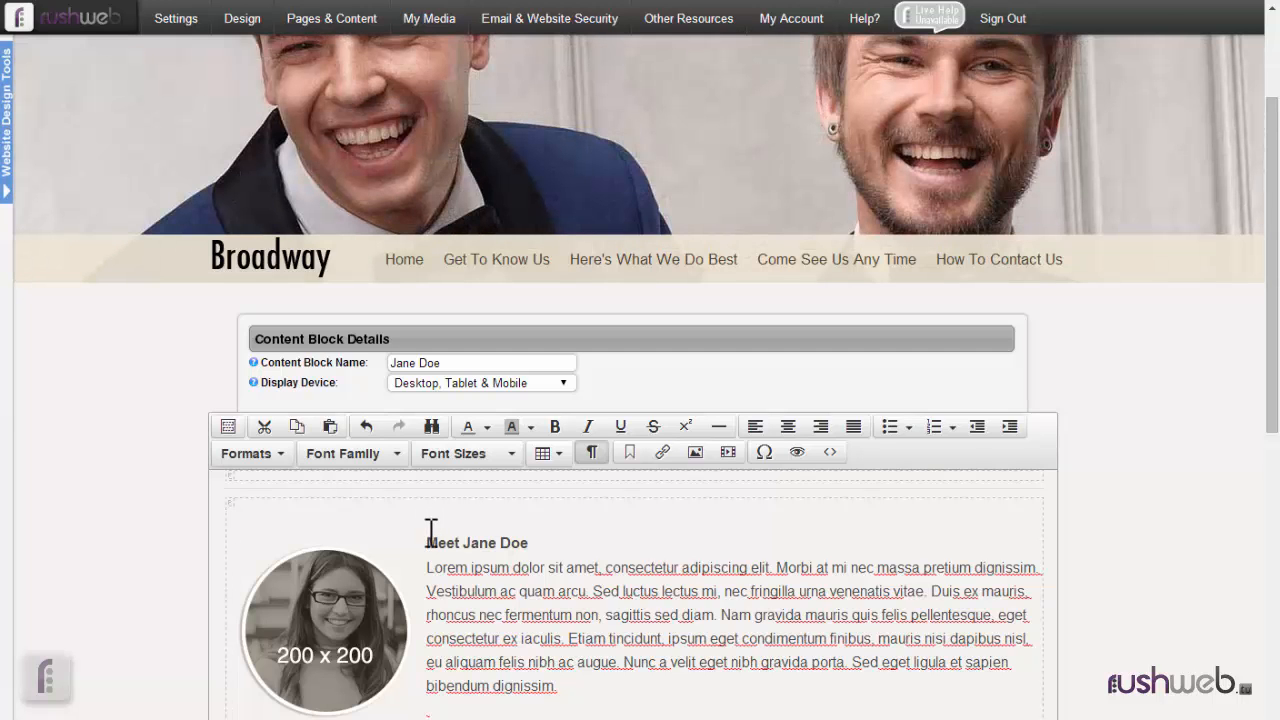
{"action": "left_click", "coordinate": [429, 543]}
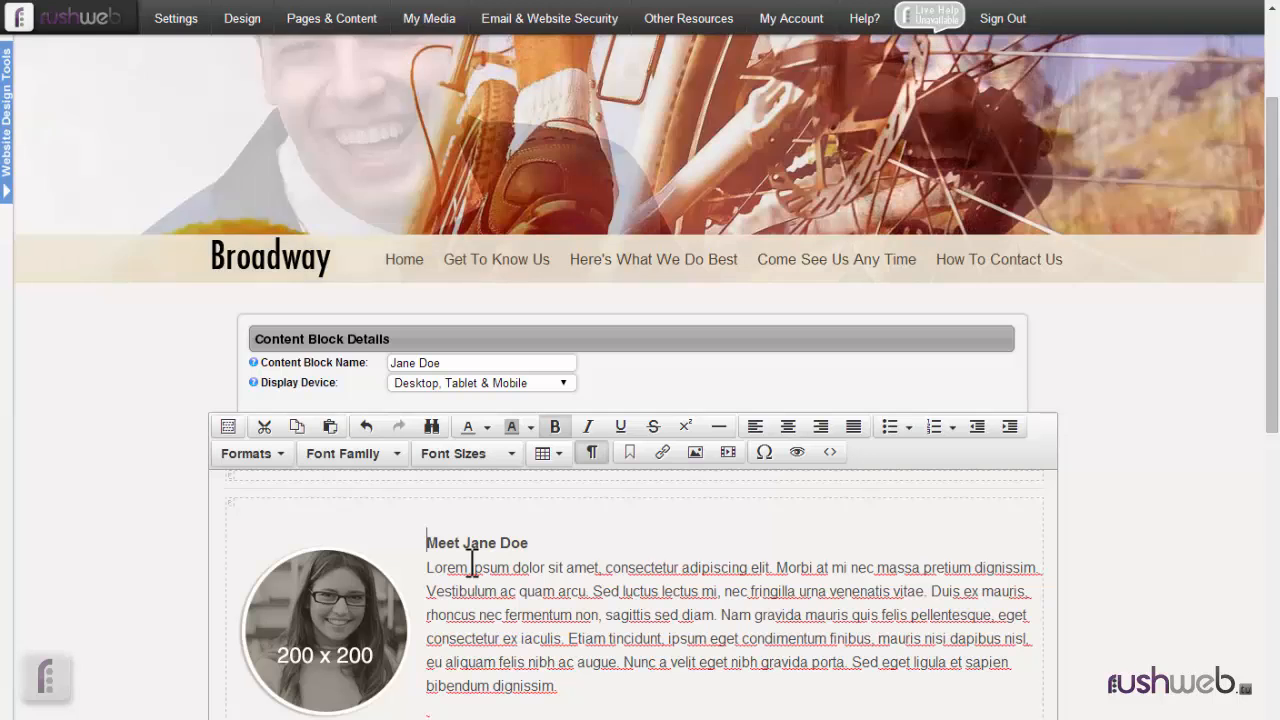
{"action": "key", "text": "Up"}
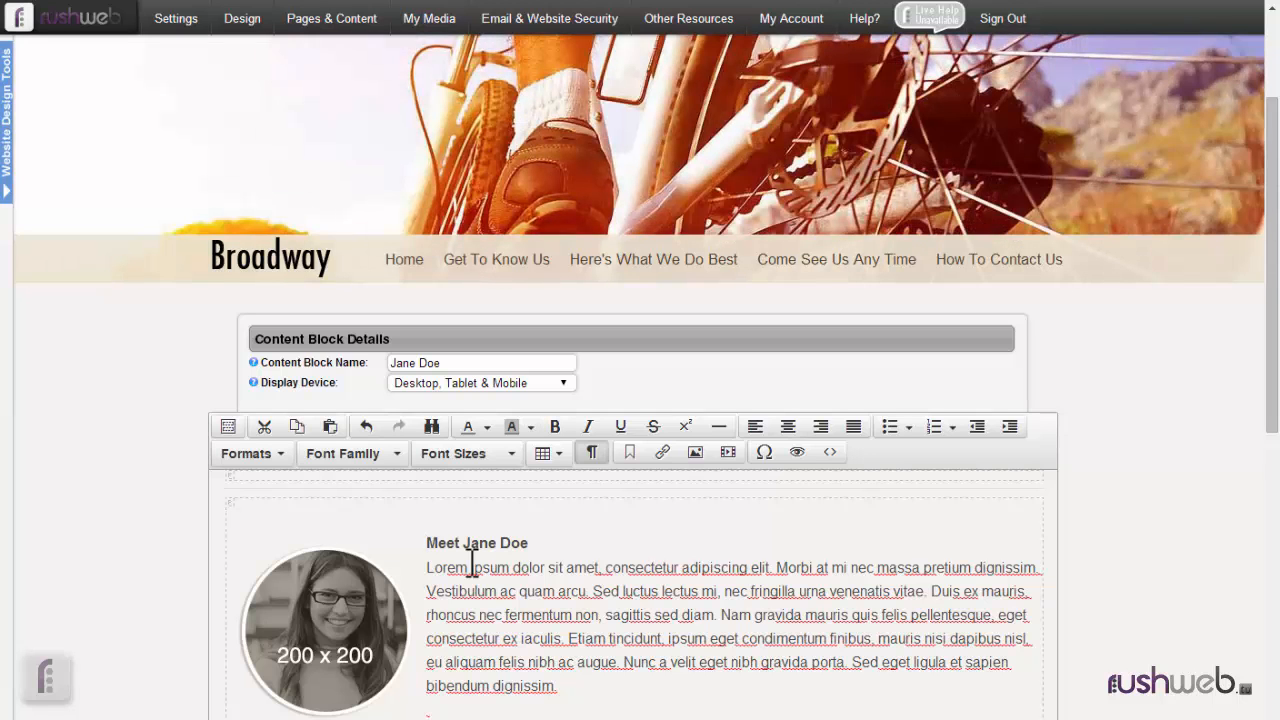
{"action": "key", "text": "Delete"}
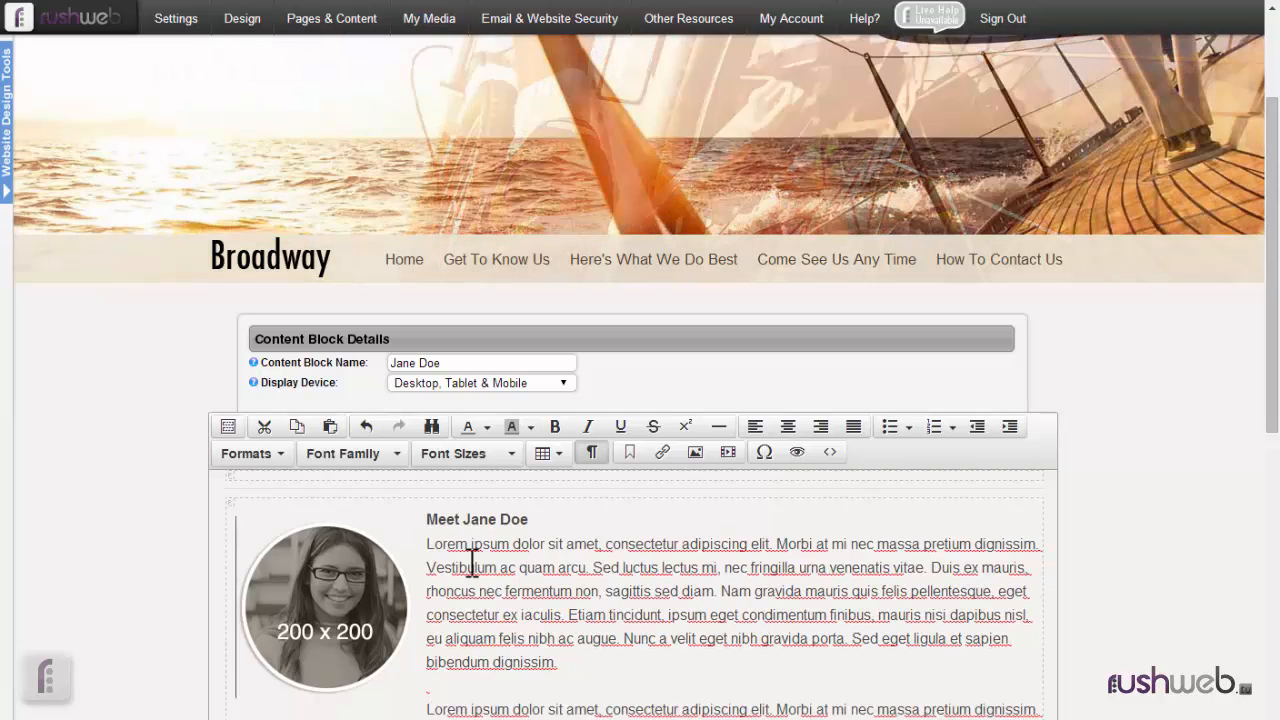
{"action": "left_click", "coordinate": [595, 518]}
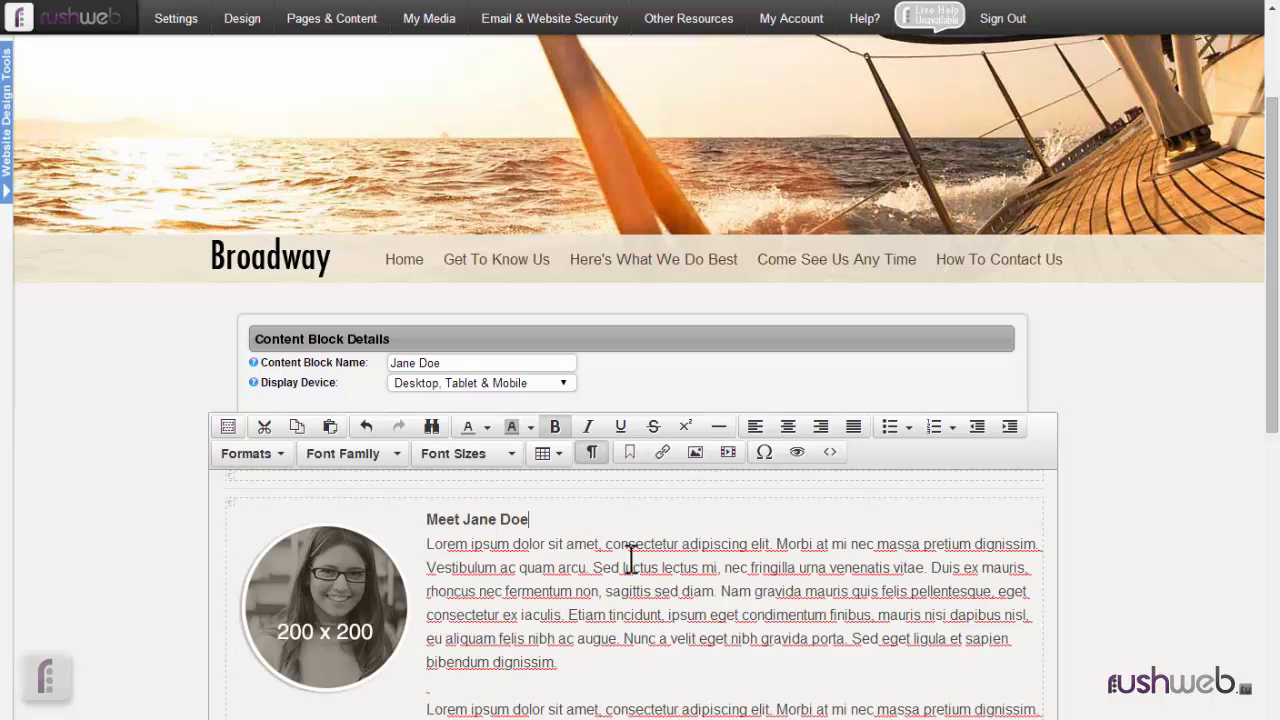
Step: Apply the Image Right format to the bio's 200 x 200 photo
{"action": "scroll", "coordinate": [640, 583], "scroll_direction": "down", "scroll_amount": 2}
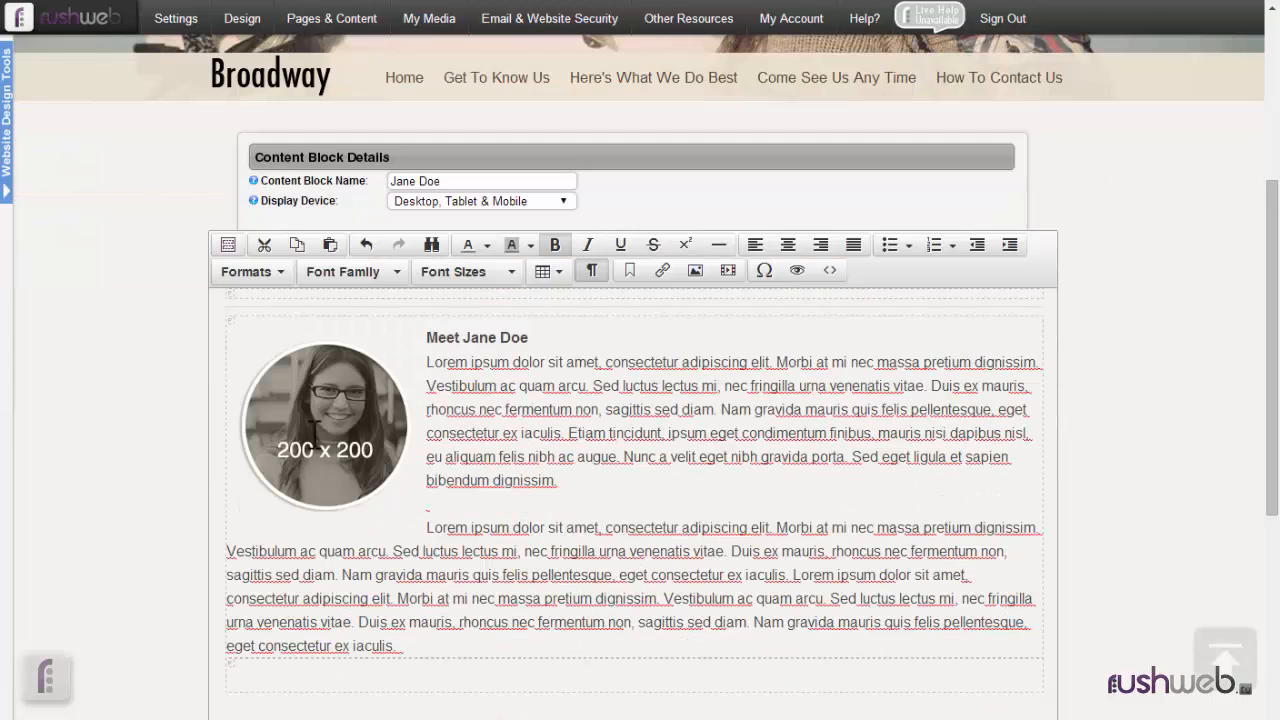
{"action": "left_click", "coordinate": [325, 416]}
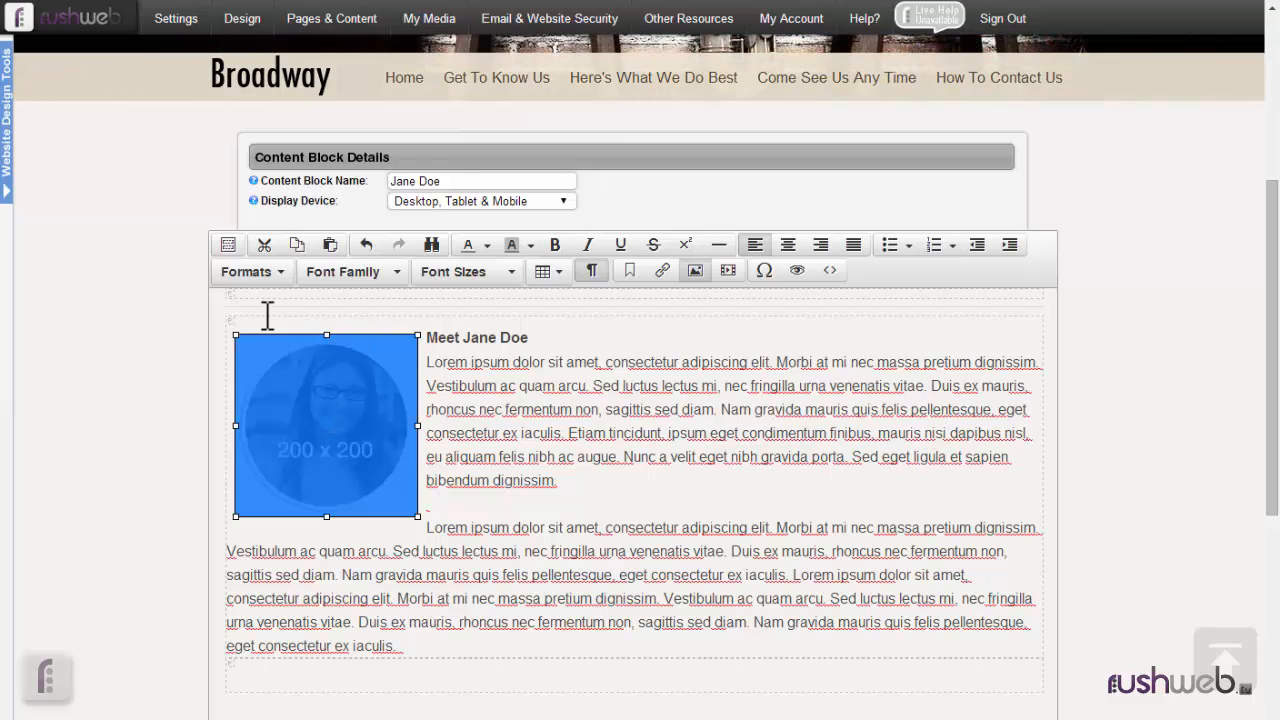
{"action": "left_click", "coordinate": [280, 272]}
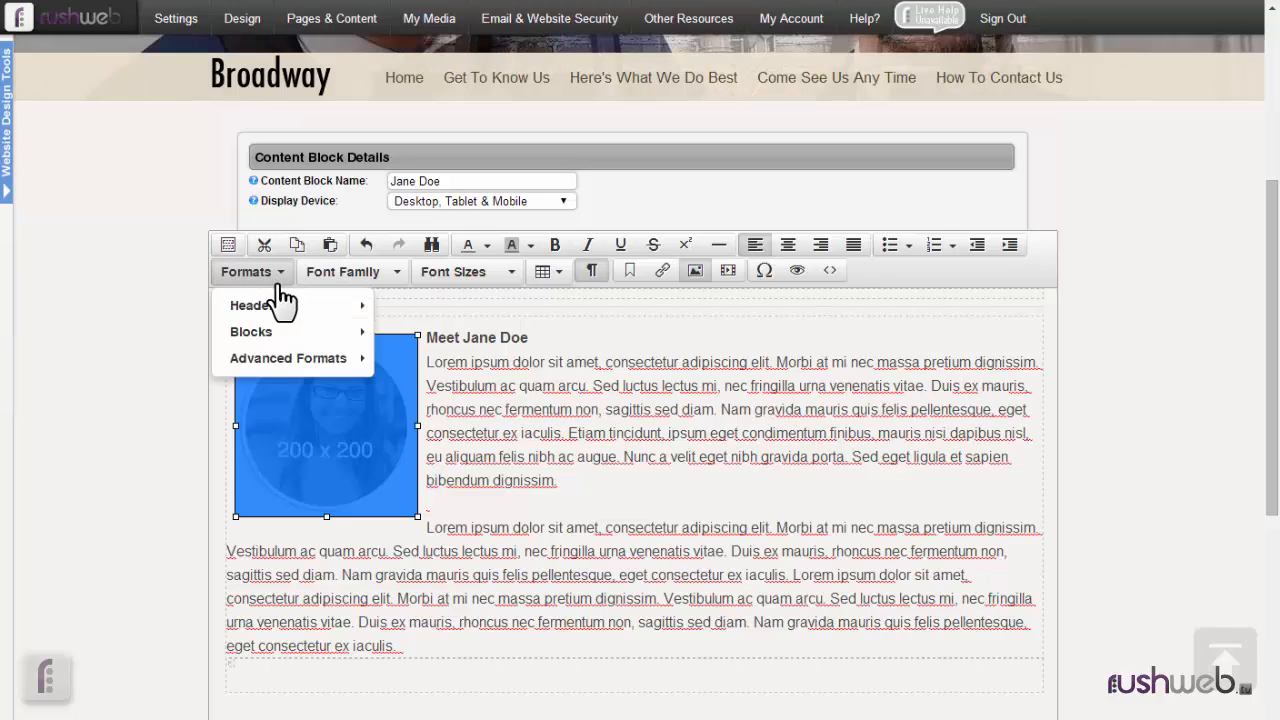
{"action": "mouse_move", "coordinate": [275, 345]}
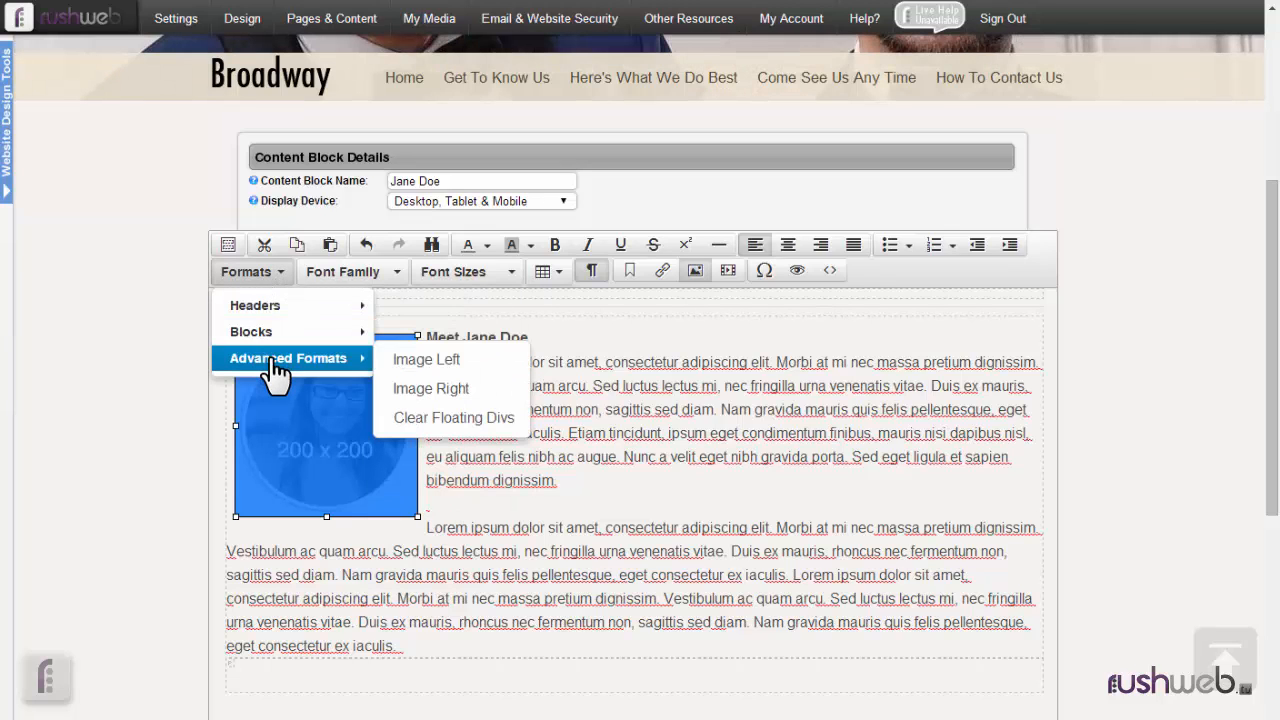
{"action": "left_click", "coordinate": [415, 390]}
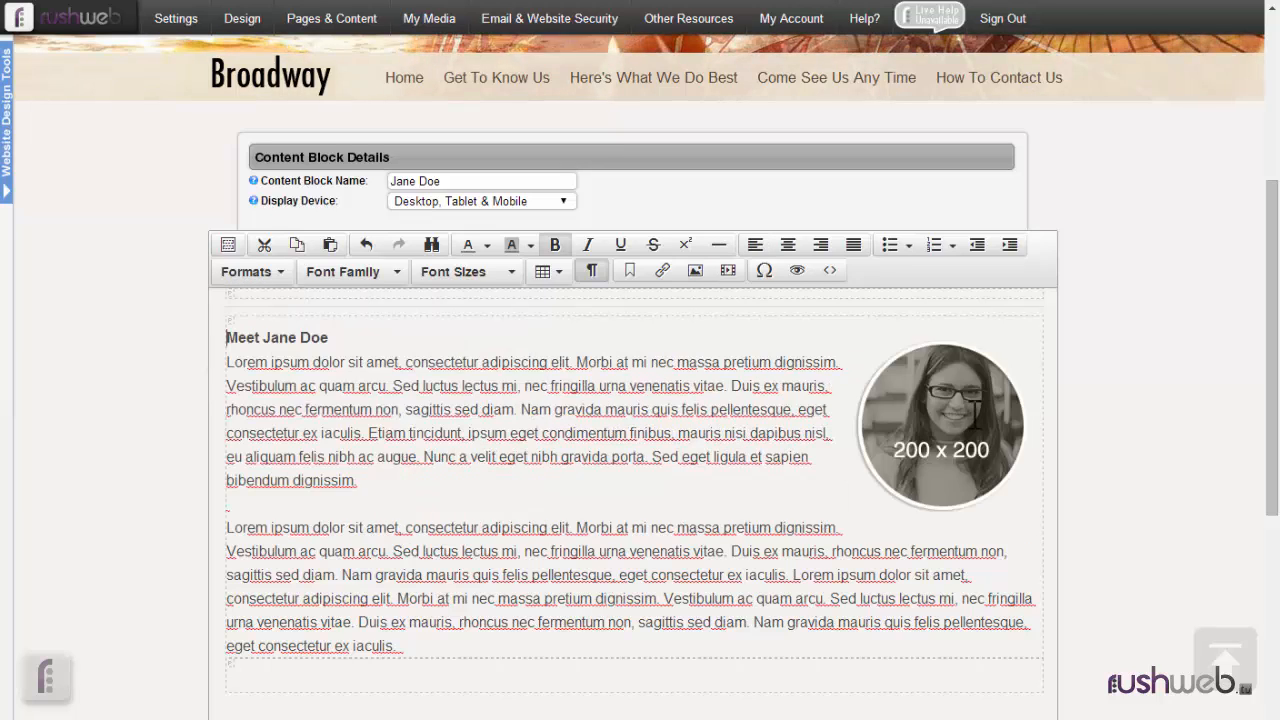
Step: Switch the bio photo's alignment back with the Image Left format
{"action": "left_click", "coordinate": [924, 449]}
{"action": "left_click", "coordinate": [280, 275]}
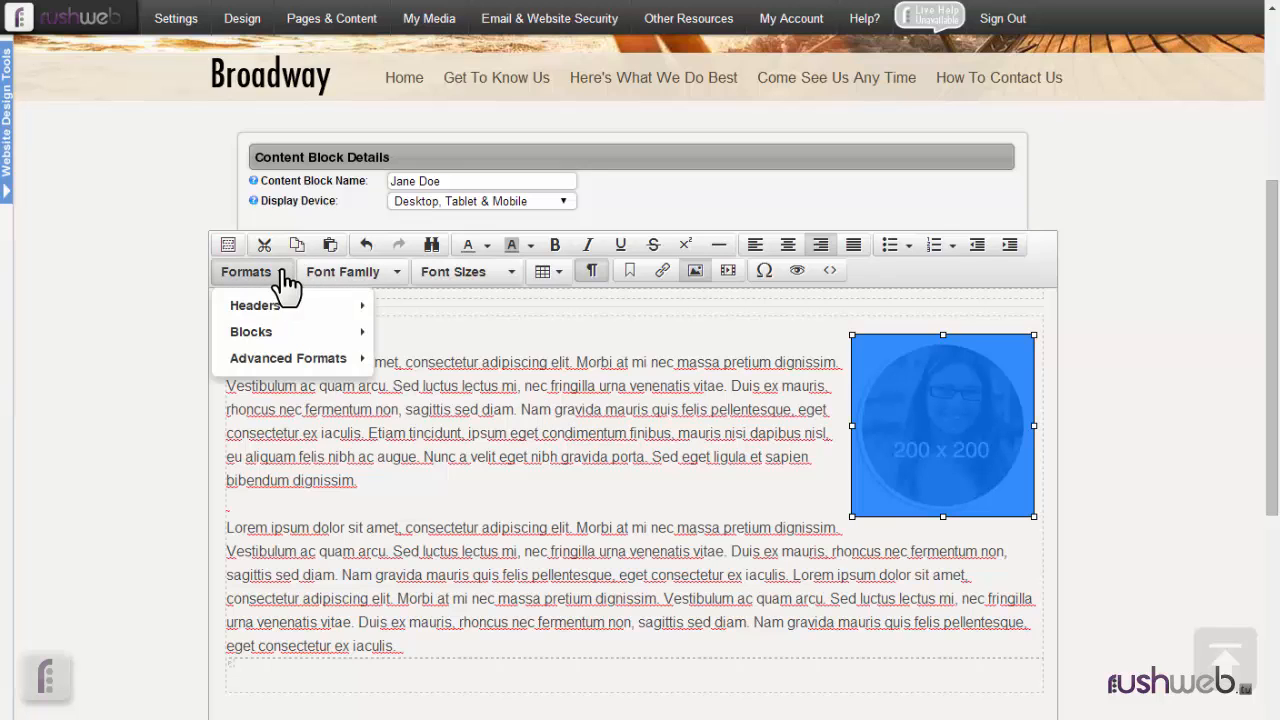
{"action": "mouse_move", "coordinate": [283, 368]}
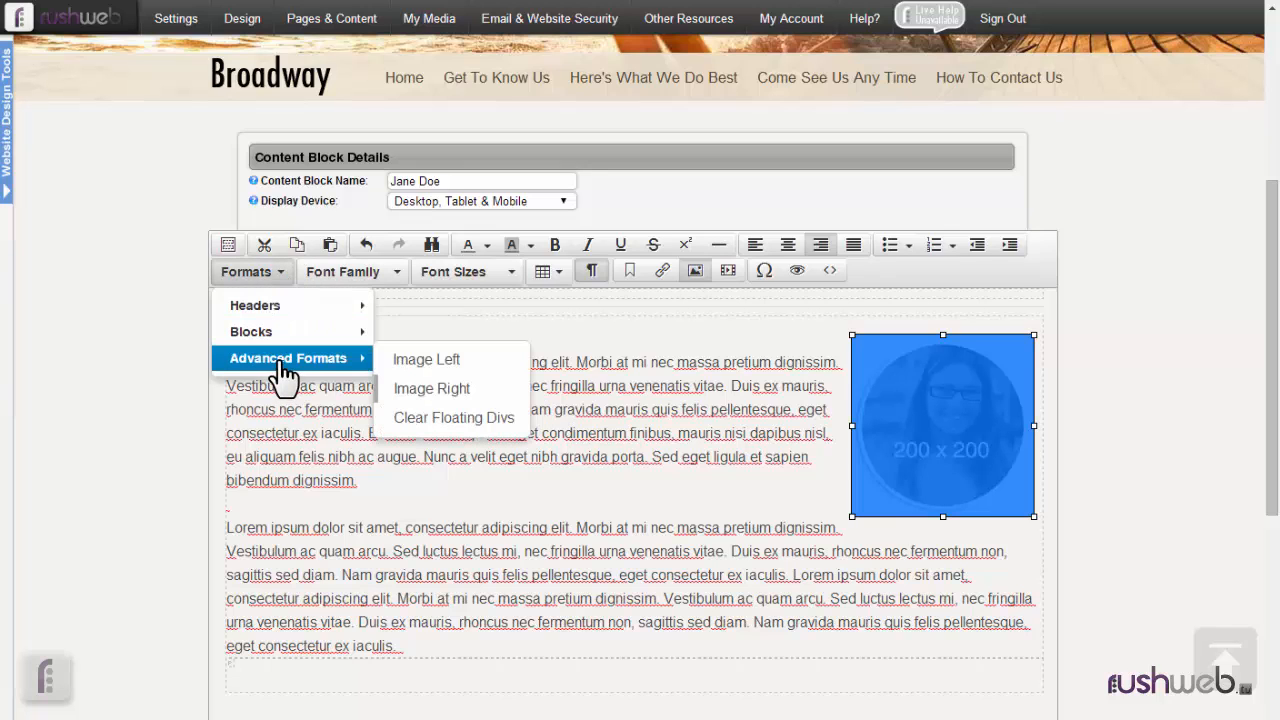
{"action": "left_click", "coordinate": [425, 360]}
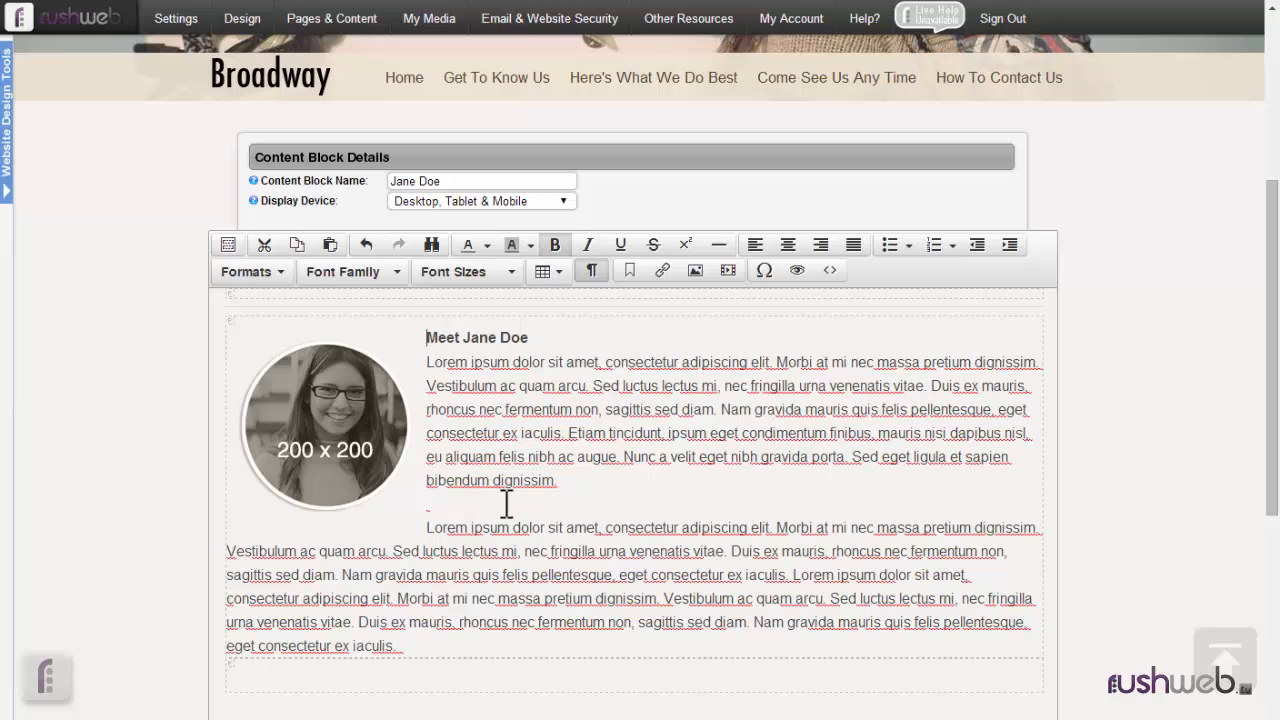
Step: Reapply the Image Right format to the bio photo so the text wraps on its left
{"action": "left_click", "coordinate": [330, 416]}
{"action": "left_click", "coordinate": [284, 273]}
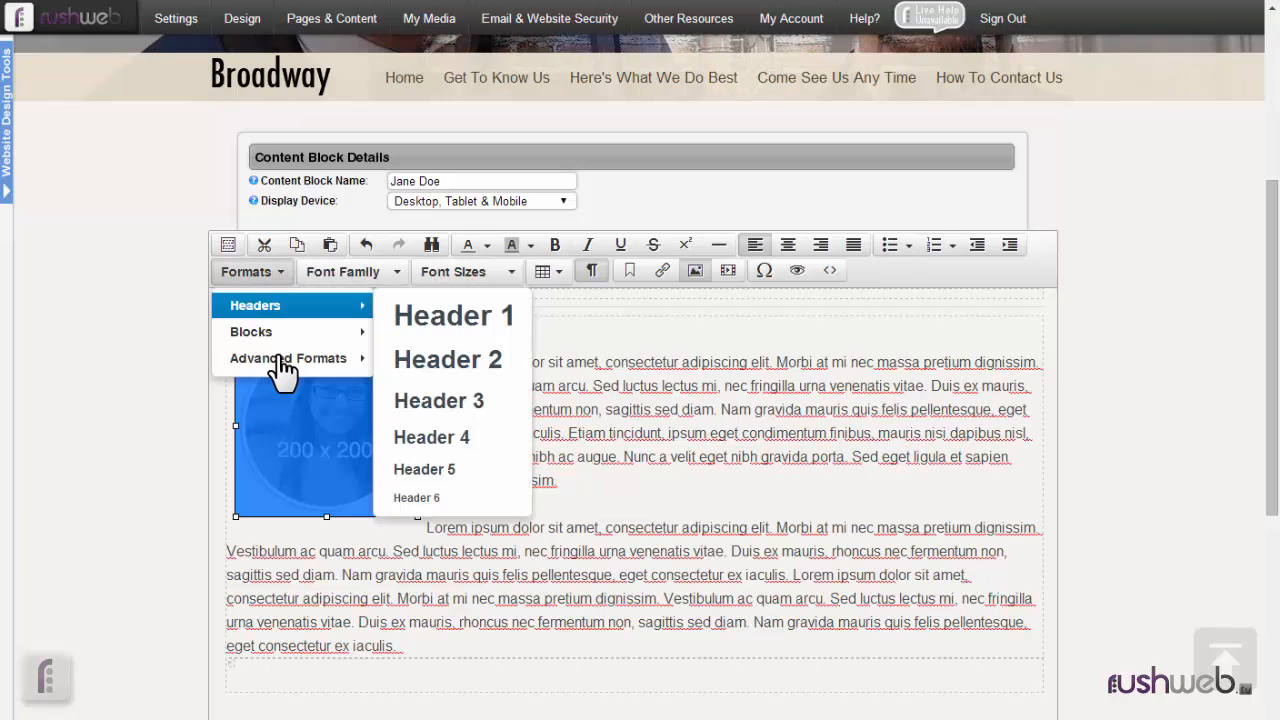
{"action": "left_click", "coordinate": [435, 392]}
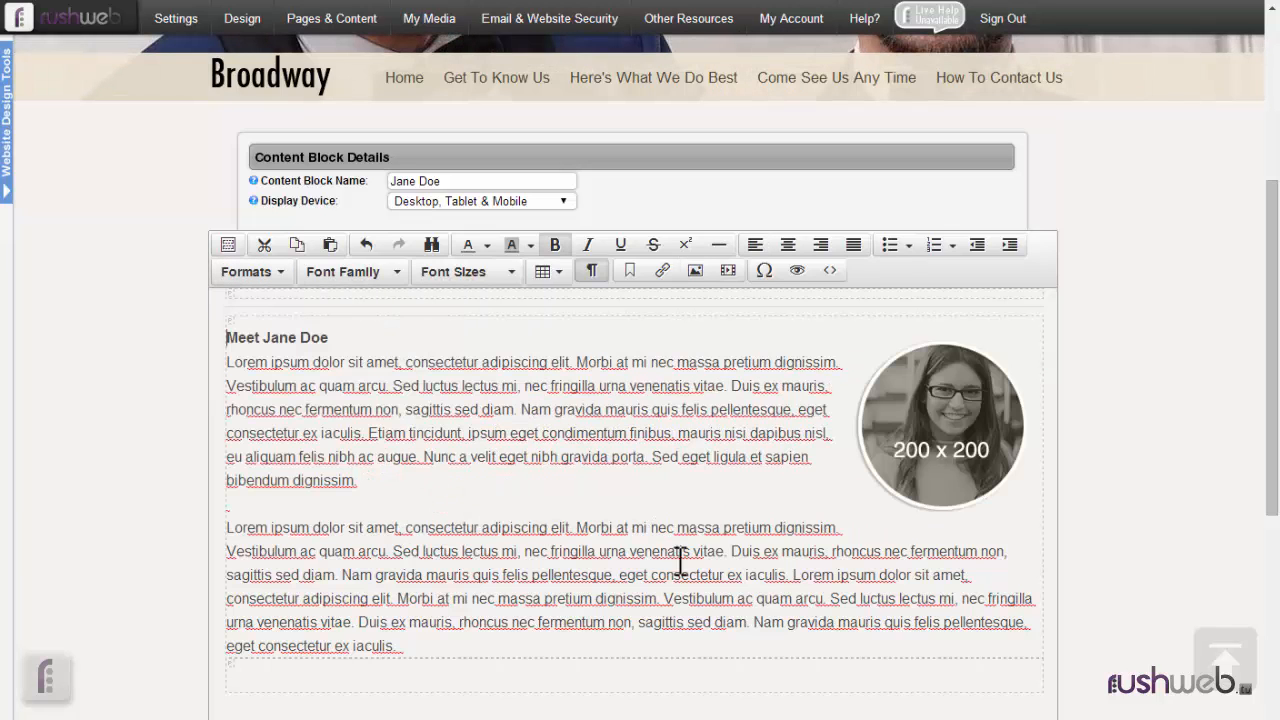
Step: Try moving the bio photo down beside the second paragraph, and return it to the start of the heading line
{"action": "left_click", "coordinate": [902, 424]}
{"action": "left_click_drag", "start_coordinate": [886, 426], "coordinate": [347, 484]}
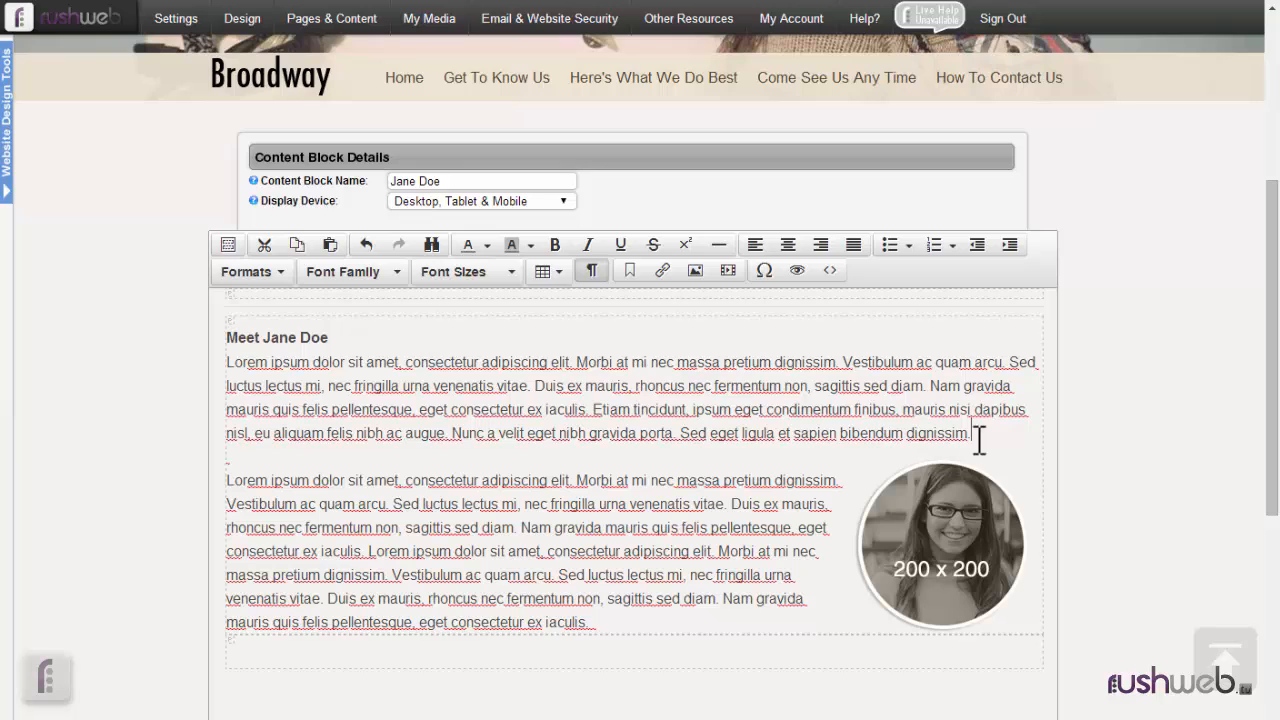
{"action": "left_click_drag", "start_coordinate": [940, 545], "coordinate": [227, 334]}
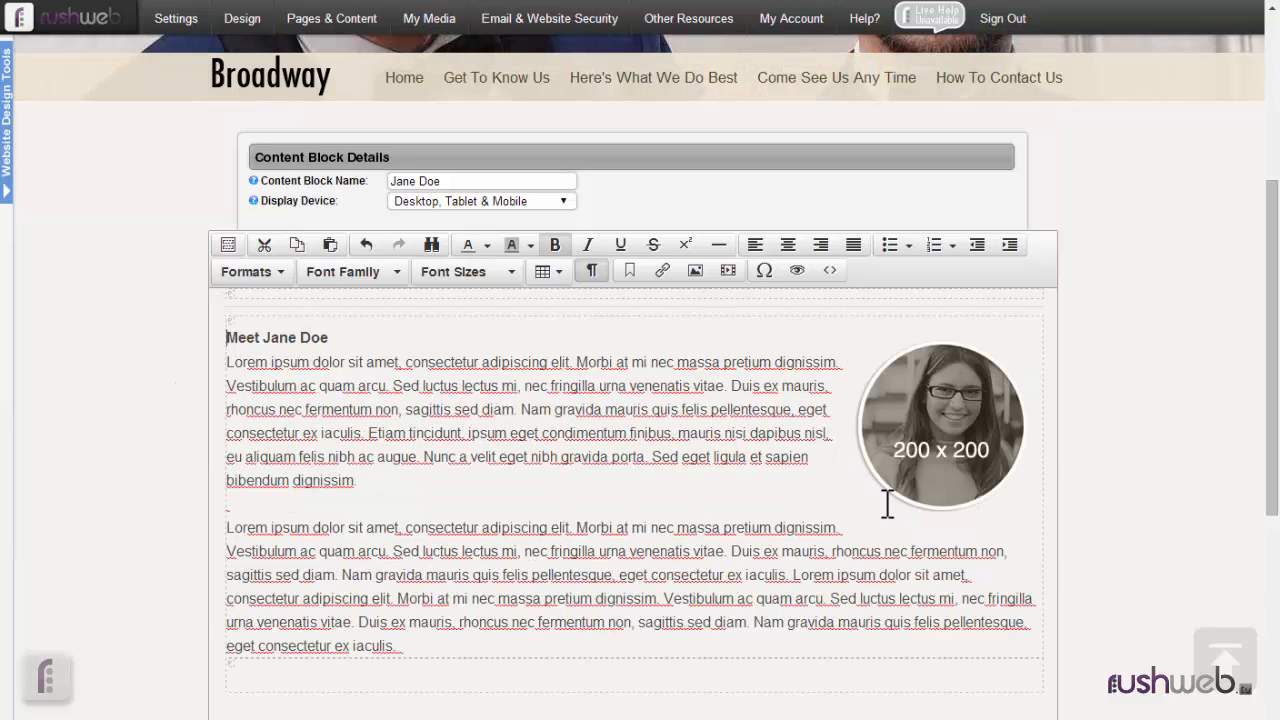
Step: Save and preview the content block changes with the right-aligned photo
{"action": "left_click", "coordinate": [679, 524]}
{"action": "scroll", "coordinate": [686, 522], "scroll_direction": "down", "scroll_amount": 2}
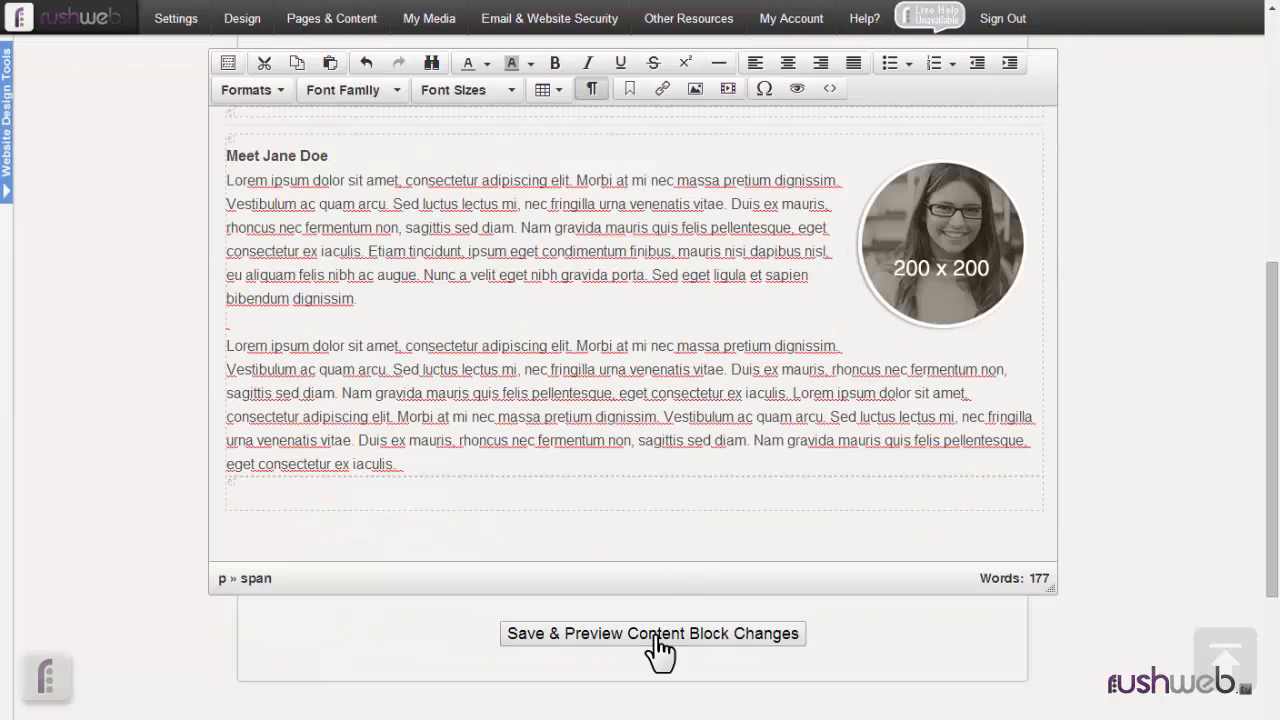
{"action": "left_click", "coordinate": [772, 638]}
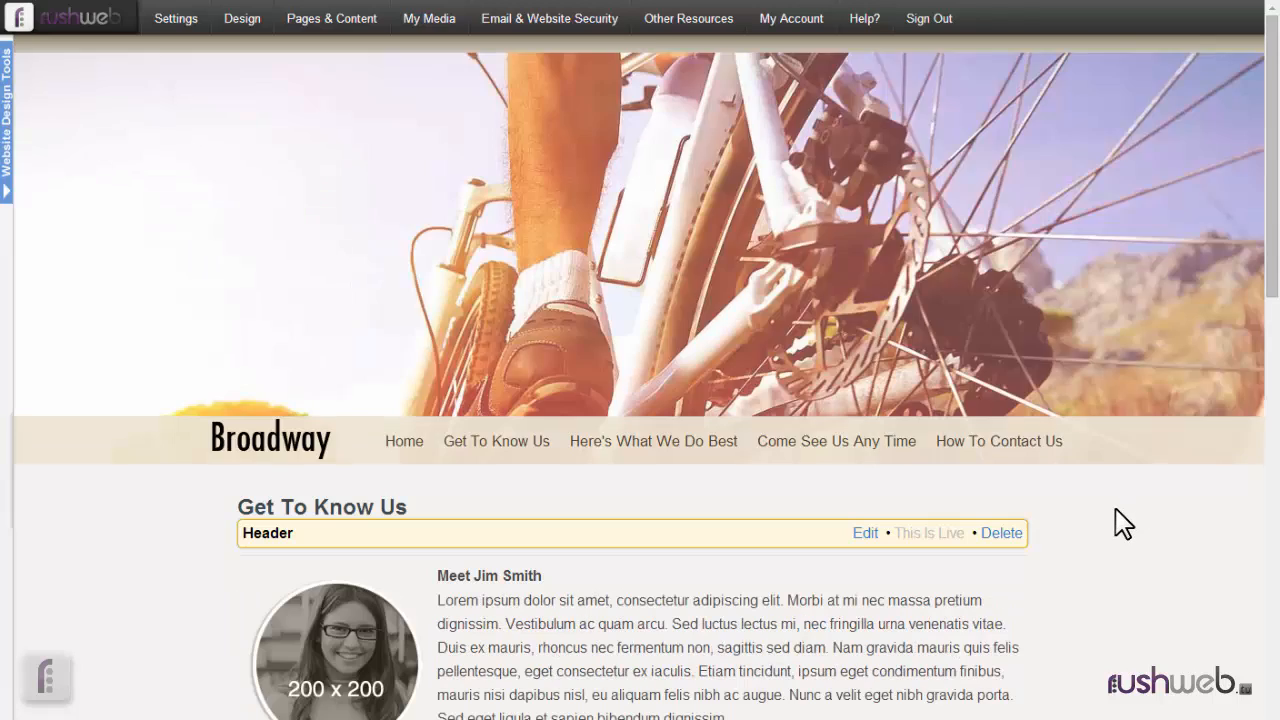
Step: Check the previewed second bio block on the Get To Know Us page and post it live
{"action": "scroll", "coordinate": [1123, 523], "scroll_direction": "down", "scroll_amount": 3}
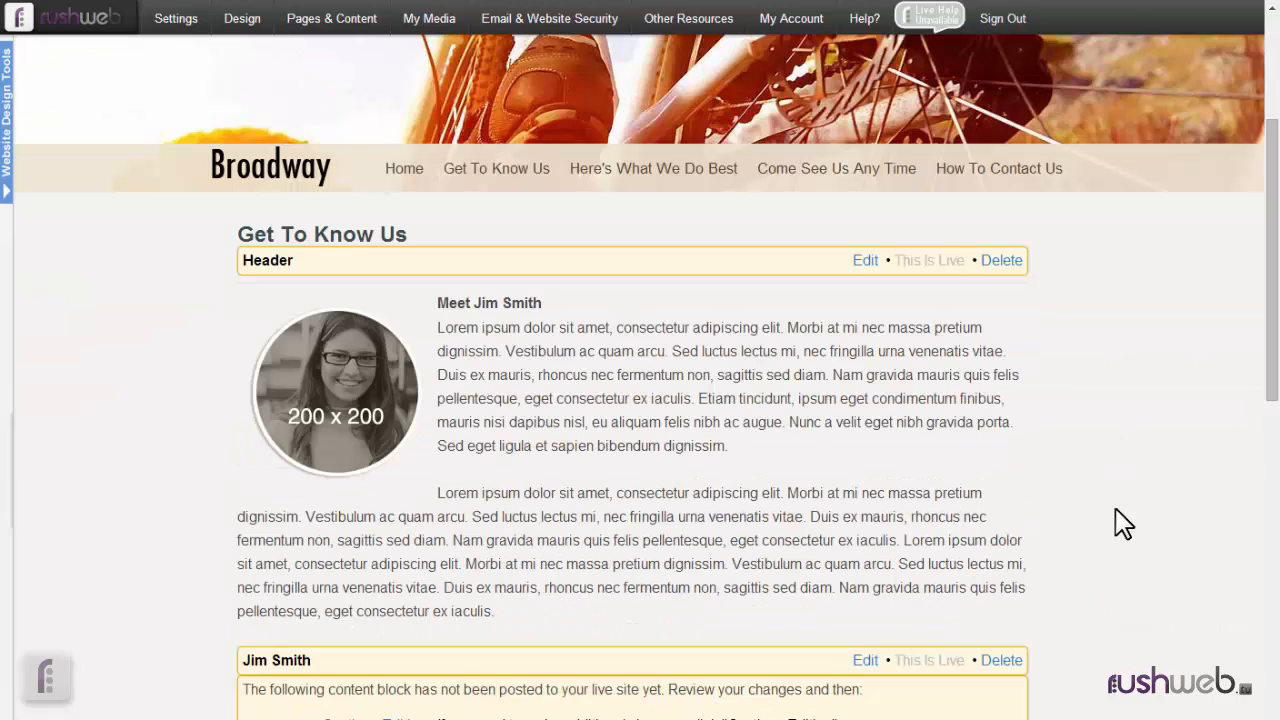
{"action": "scroll", "coordinate": [1123, 523], "scroll_direction": "down", "scroll_amount": 4}
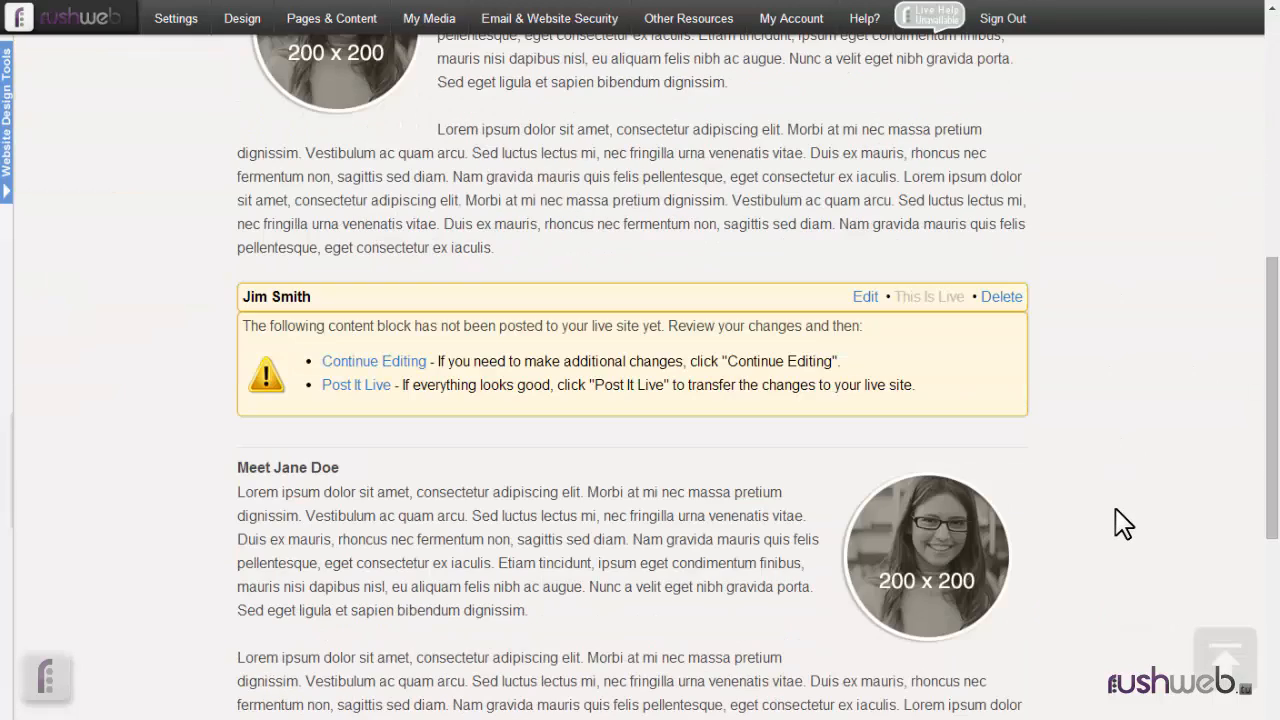
{"action": "scroll", "coordinate": [1123, 523], "scroll_direction": "down", "scroll_amount": 2}
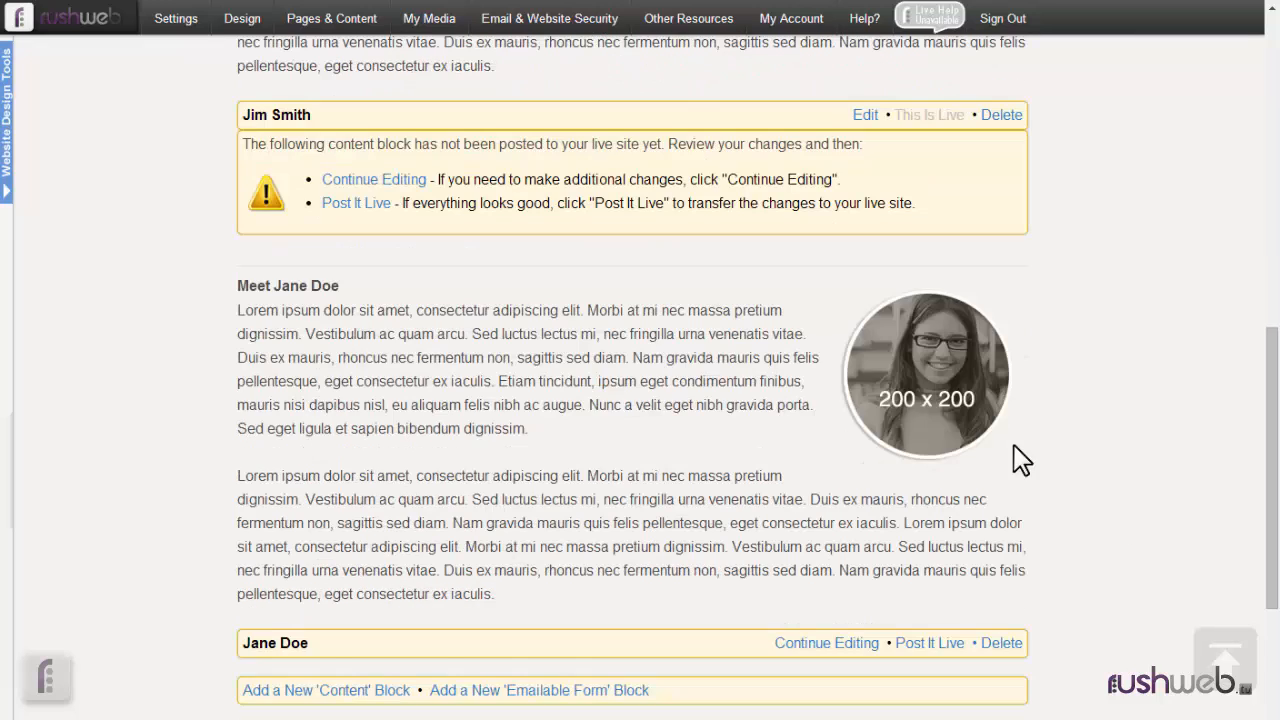
{"action": "left_click", "coordinate": [372, 204]}
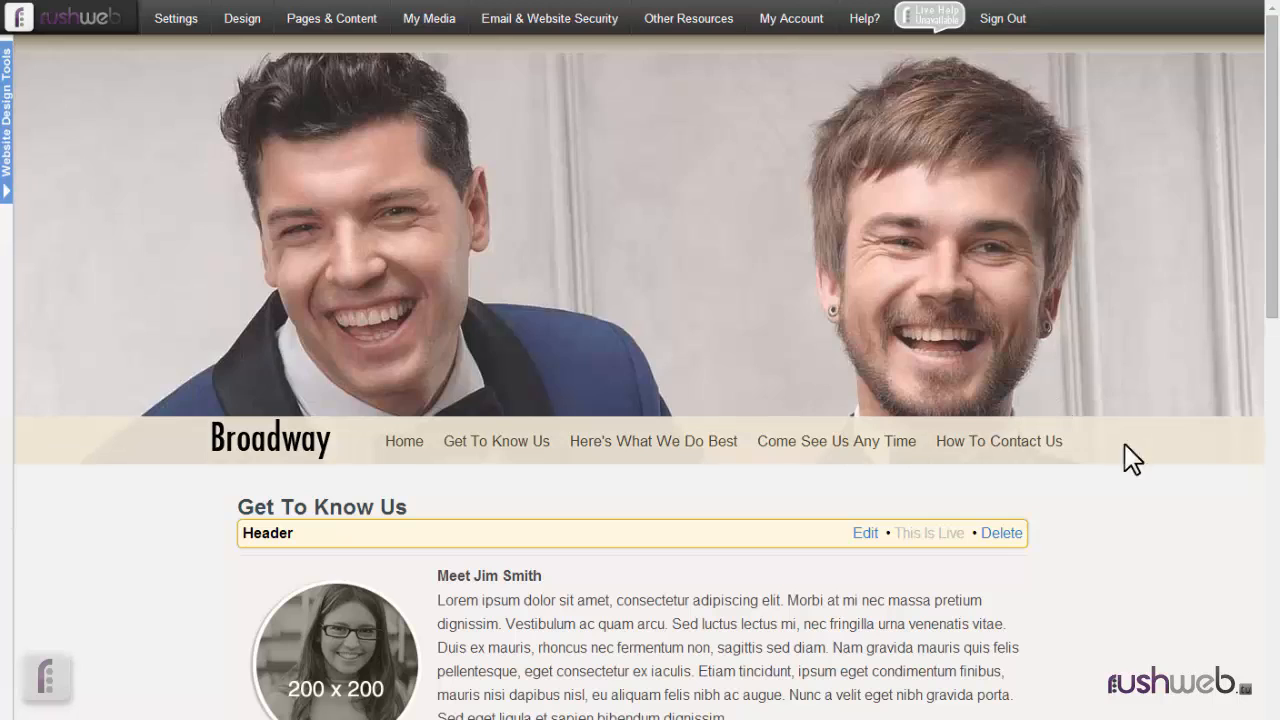
Step: Add a new content block below the two bios and name it with the third staff member's full name
{"action": "scroll", "coordinate": [1155, 486], "scroll_direction": "down", "scroll_amount": 5}
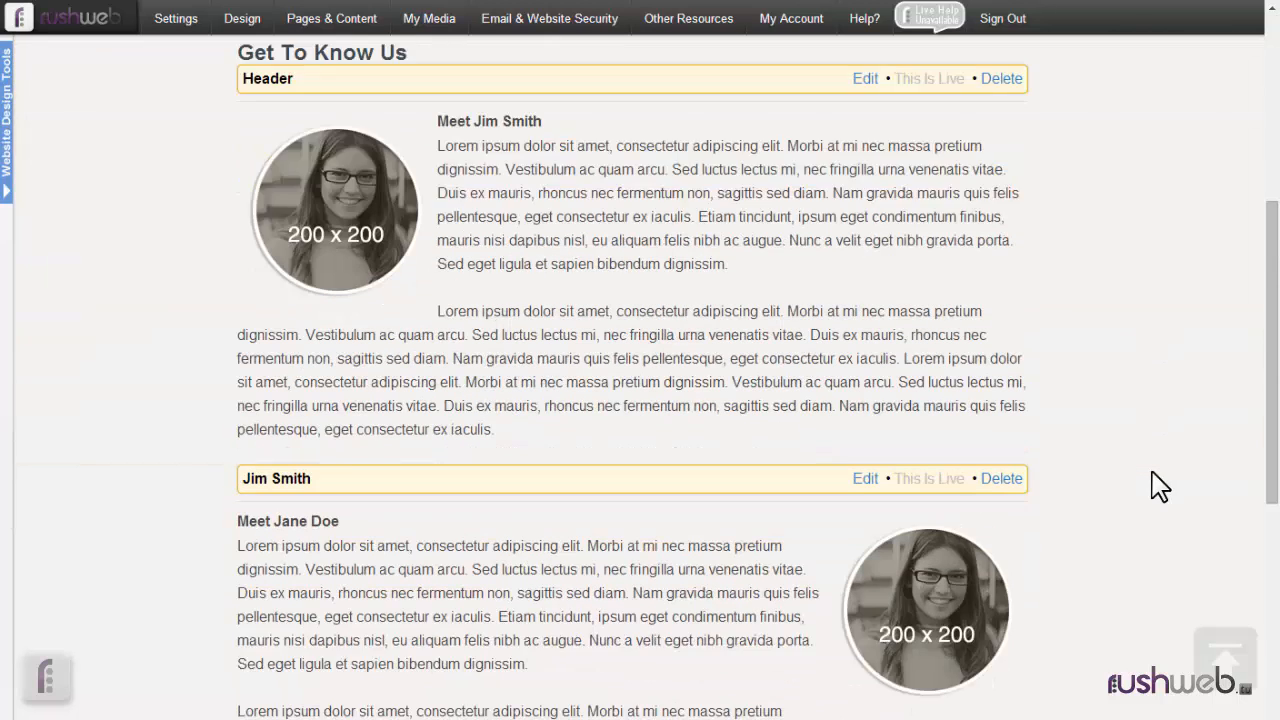
{"action": "scroll", "coordinate": [1155, 486], "scroll_direction": "down", "scroll_amount": 2}
{"action": "scroll", "coordinate": [1155, 486], "scroll_direction": "down", "scroll_amount": 2}
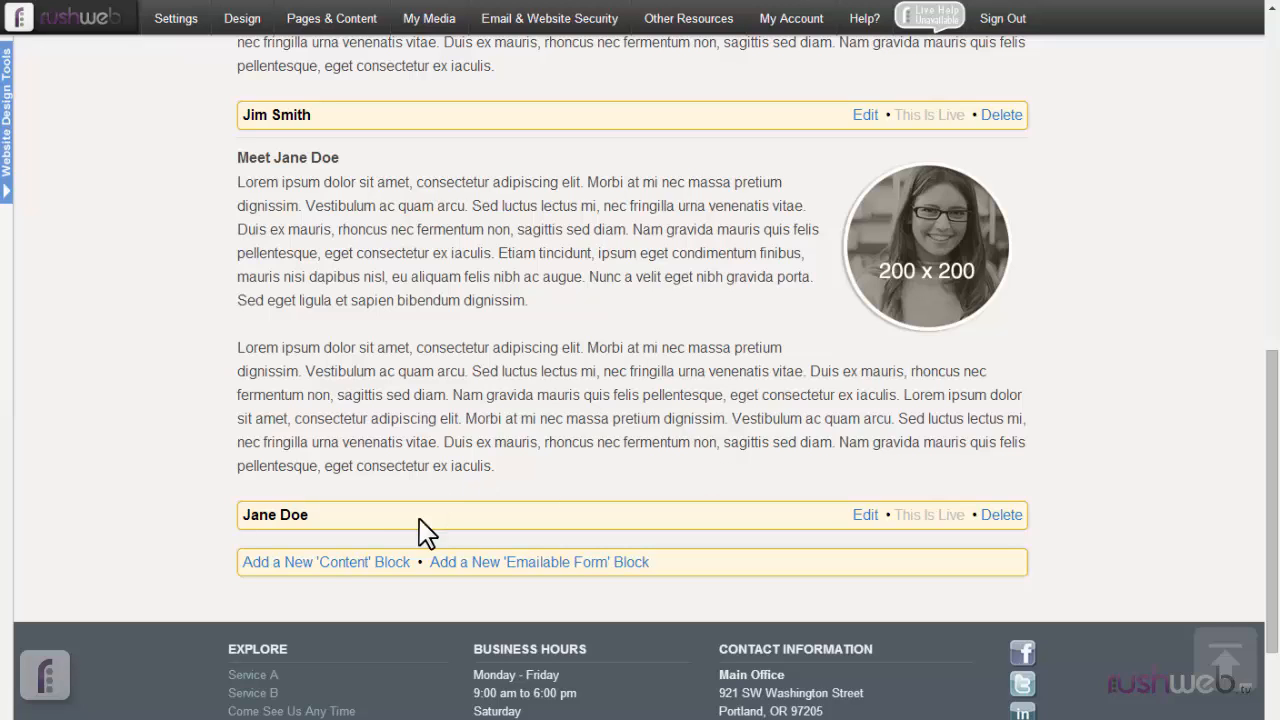
{"action": "left_click", "coordinate": [340, 563]}
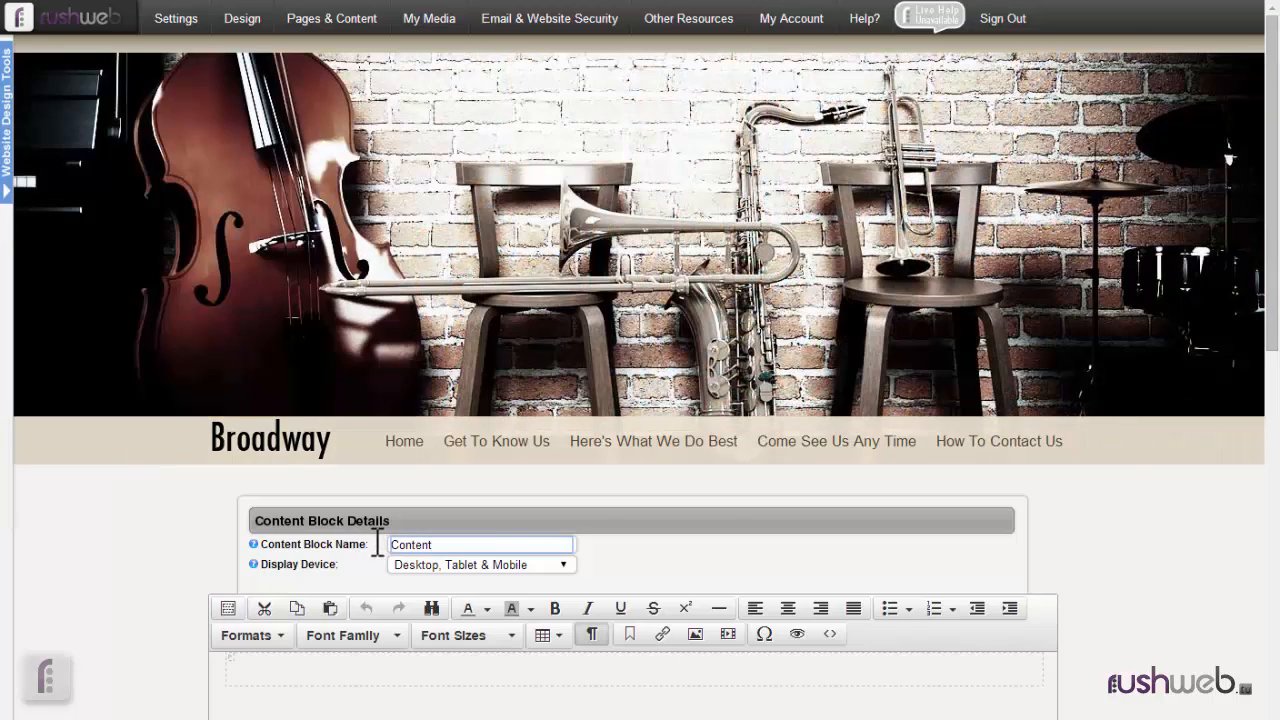
{"action": "left_click_drag", "start_coordinate": [437, 540], "coordinate": [381, 549]}
{"action": "type", "text": "Jimmy Web"}
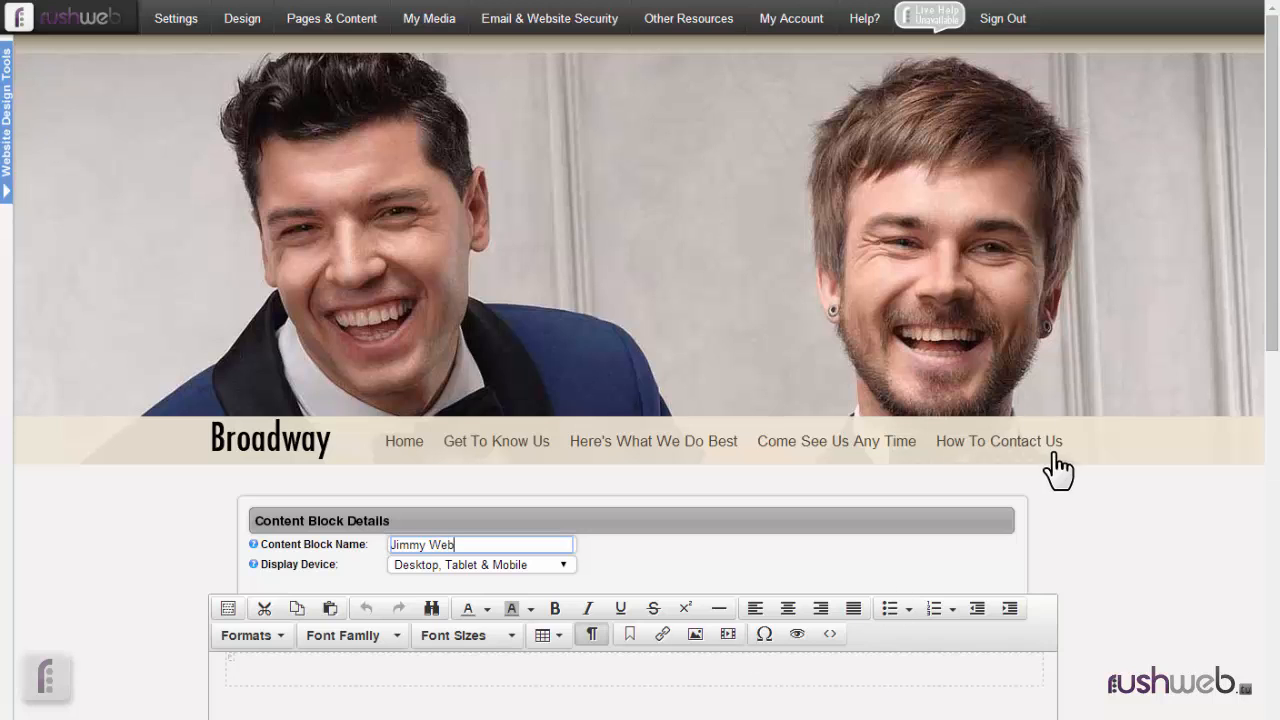
{"action": "left_click", "coordinate": [1086, 501]}
Step: Save the new content block with its body left empty
{"action": "scroll", "coordinate": [1086, 501], "scroll_direction": "down", "scroll_amount": 2}
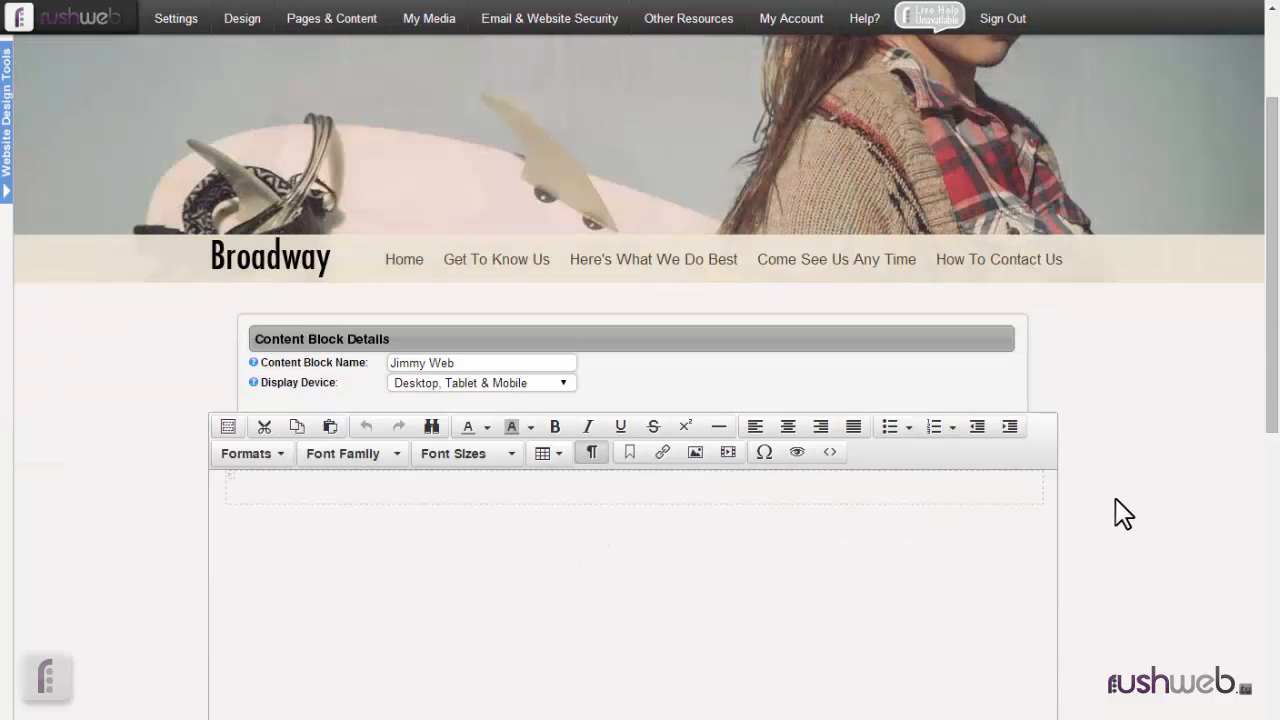
{"action": "scroll", "coordinate": [1116, 500], "scroll_direction": "down", "scroll_amount": 2}
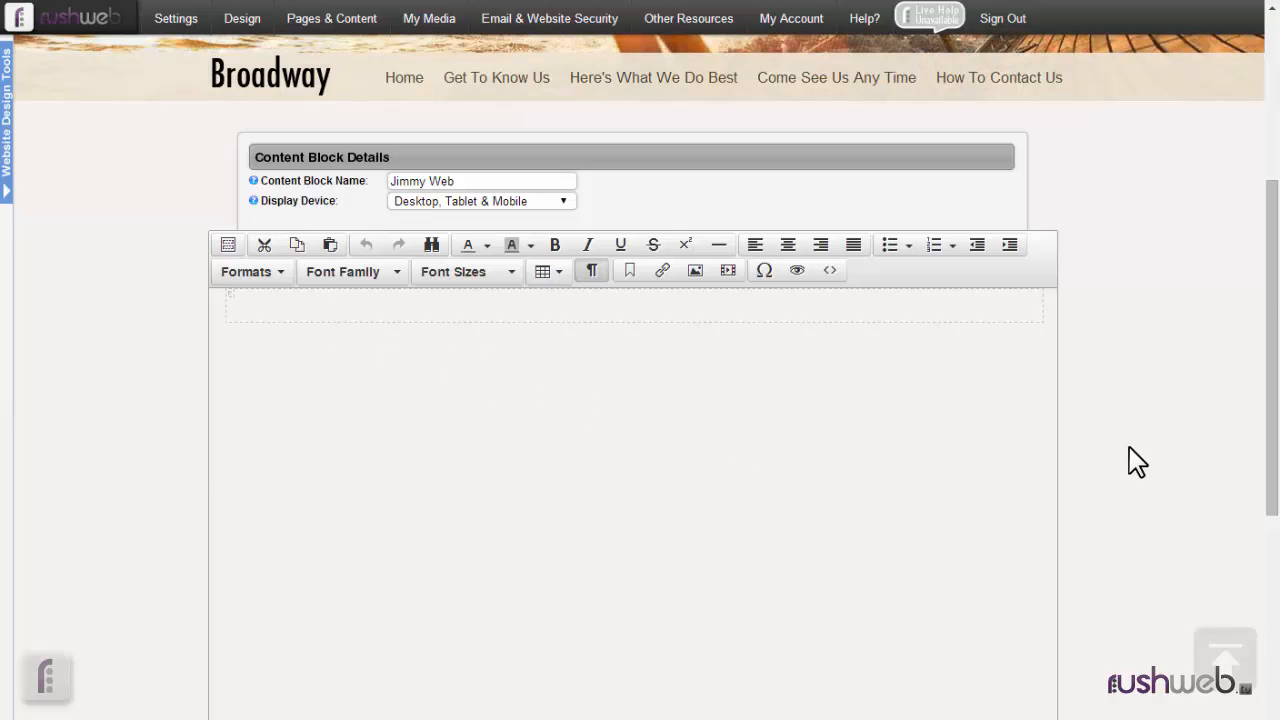
{"action": "scroll", "coordinate": [1129, 457], "scroll_direction": "down", "scroll_amount": 3}
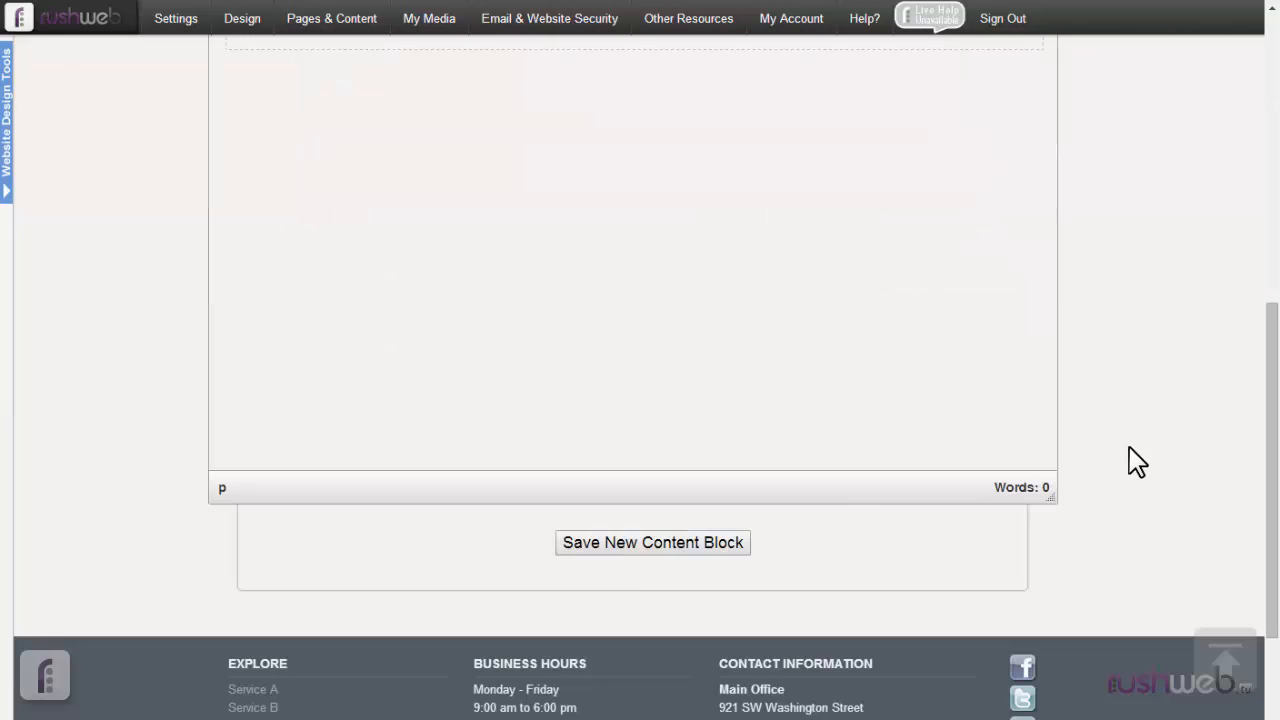
{"action": "left_click", "coordinate": [641, 535]}
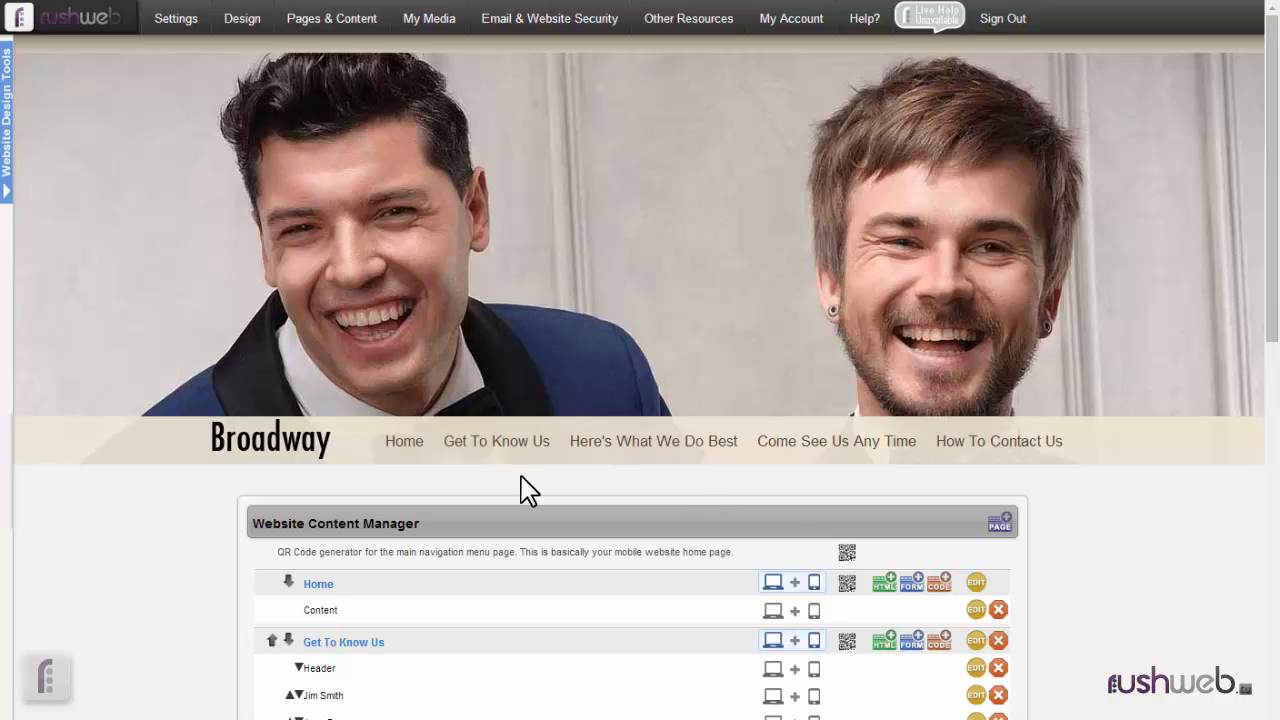
Step: Return to the Get To Know Us page and check the order of its content blocks
{"action": "key", "text": "F5"}
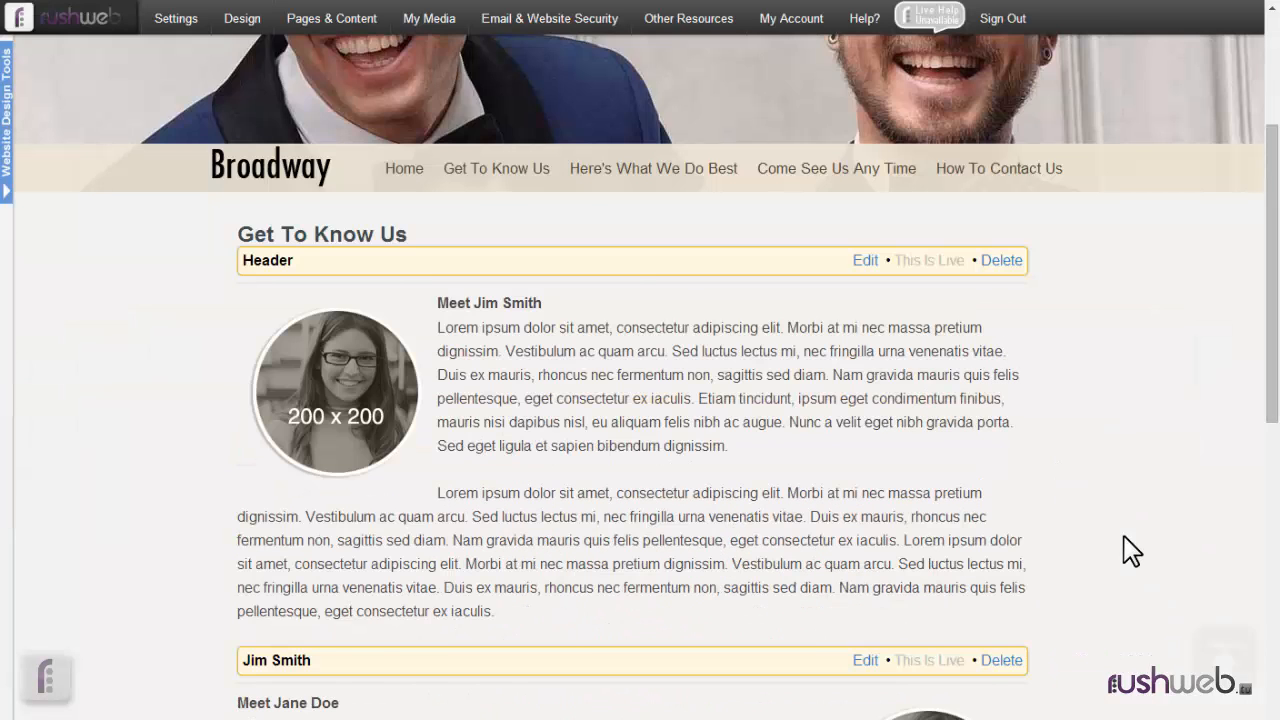
{"action": "scroll", "coordinate": [1130, 550], "scroll_direction": "down", "scroll_amount": 5}
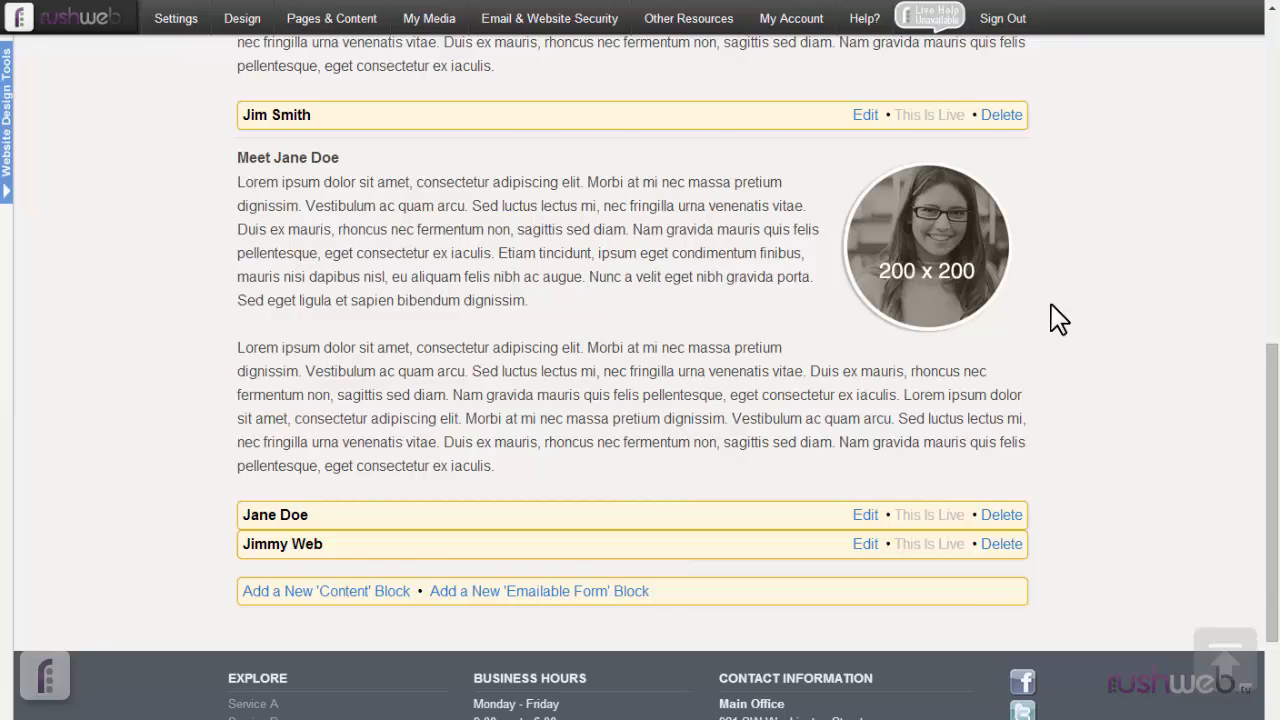
Step: Sign out of the website editor and view the Get To Know Us page as a visitor
{"action": "scroll", "coordinate": [1051, 305], "scroll_direction": "up", "scroll_amount": 3}
{"action": "scroll", "coordinate": [1051, 305], "scroll_direction": "up", "scroll_amount": 3}
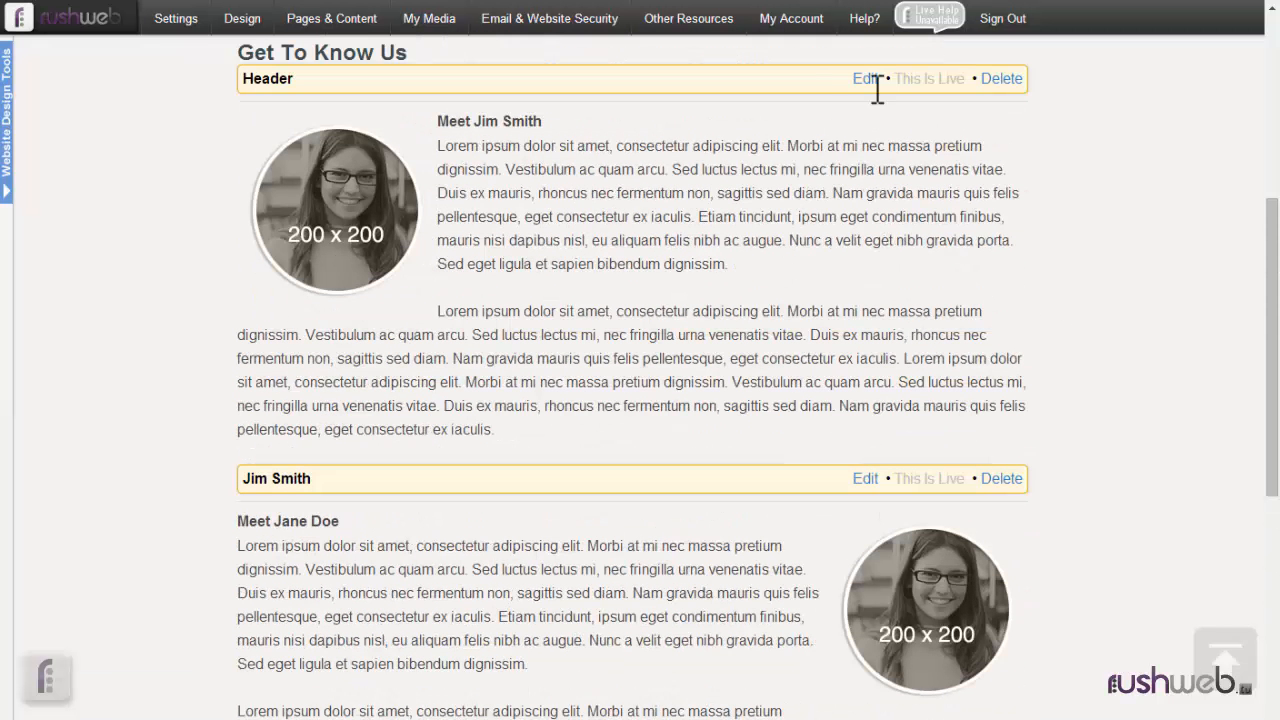
{"action": "left_click", "coordinate": [998, 22]}
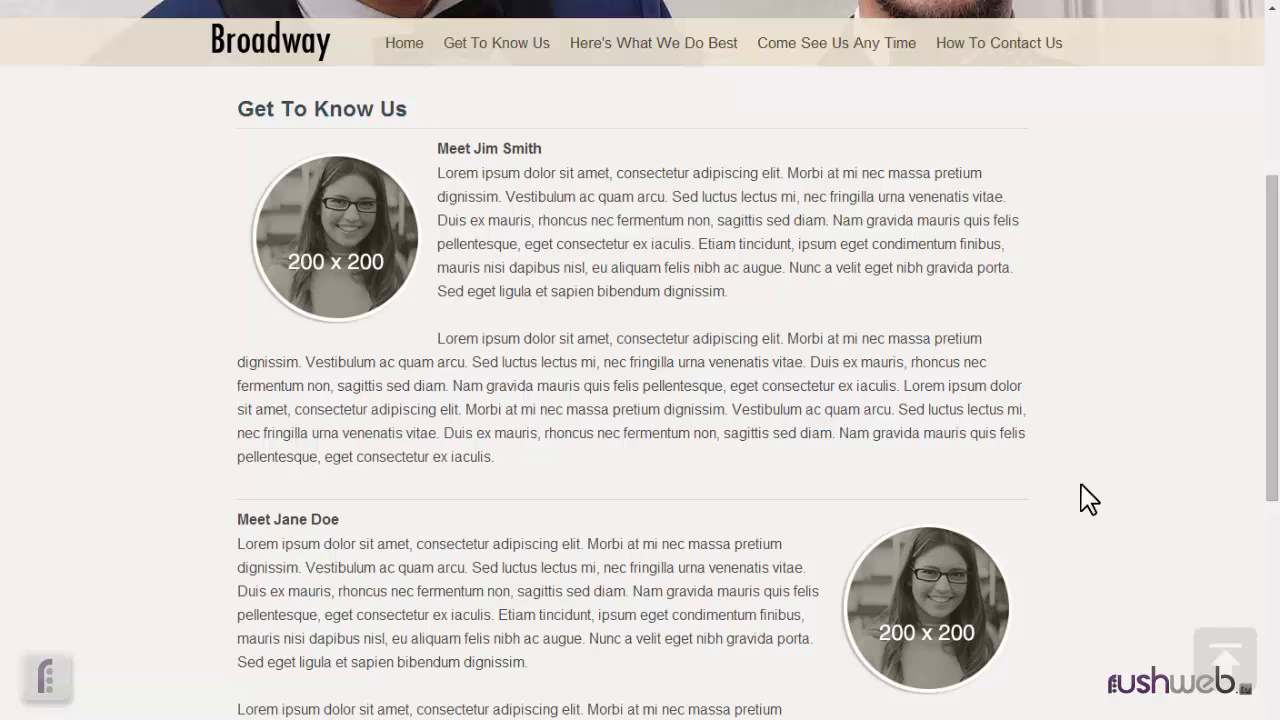
{"action": "scroll", "coordinate": [1081, 484], "scroll_direction": "up", "scroll_amount": 2}
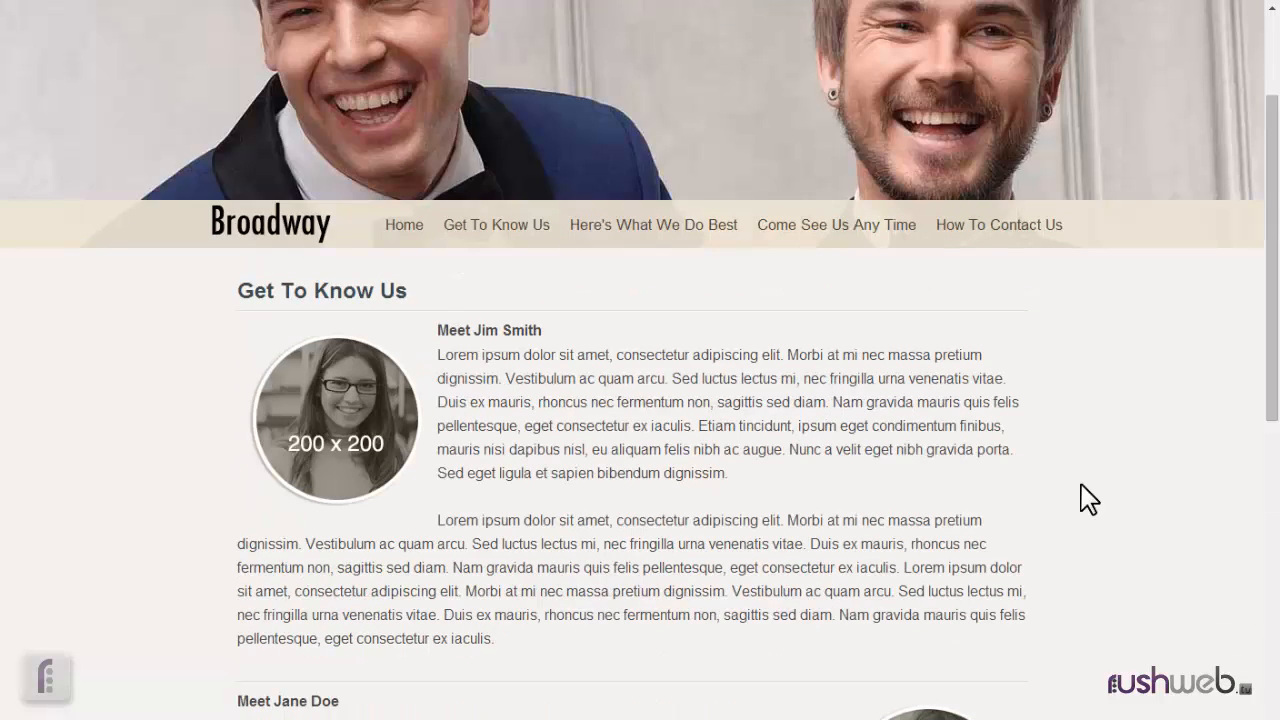